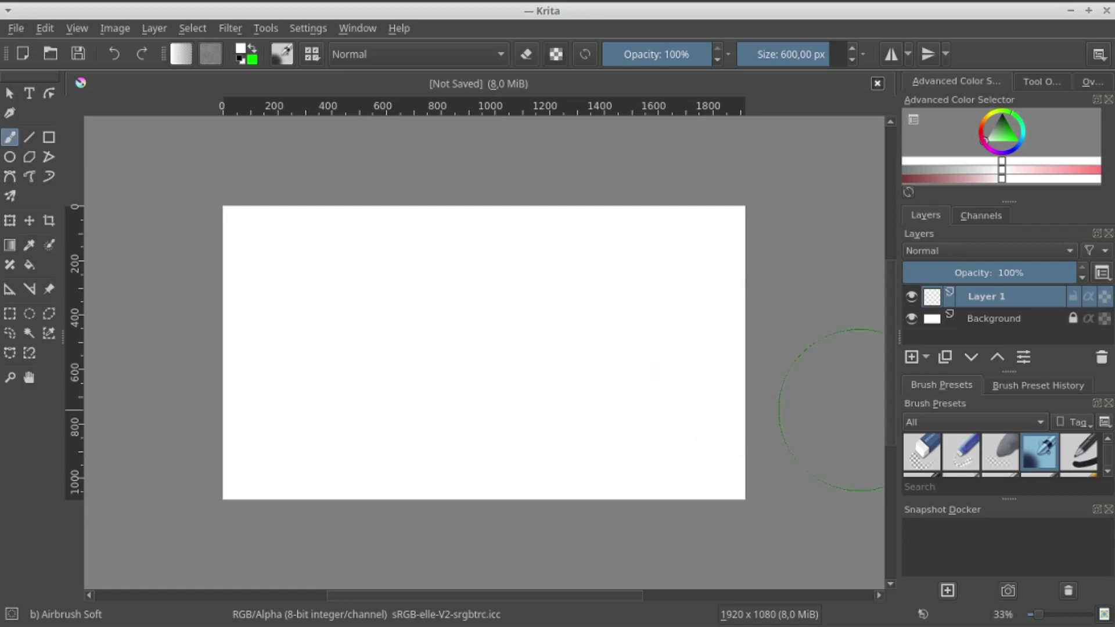
# Add a Color fill layer of pure green (#00ff00) covering the whole canvas.
pyautogui.click(927, 356)
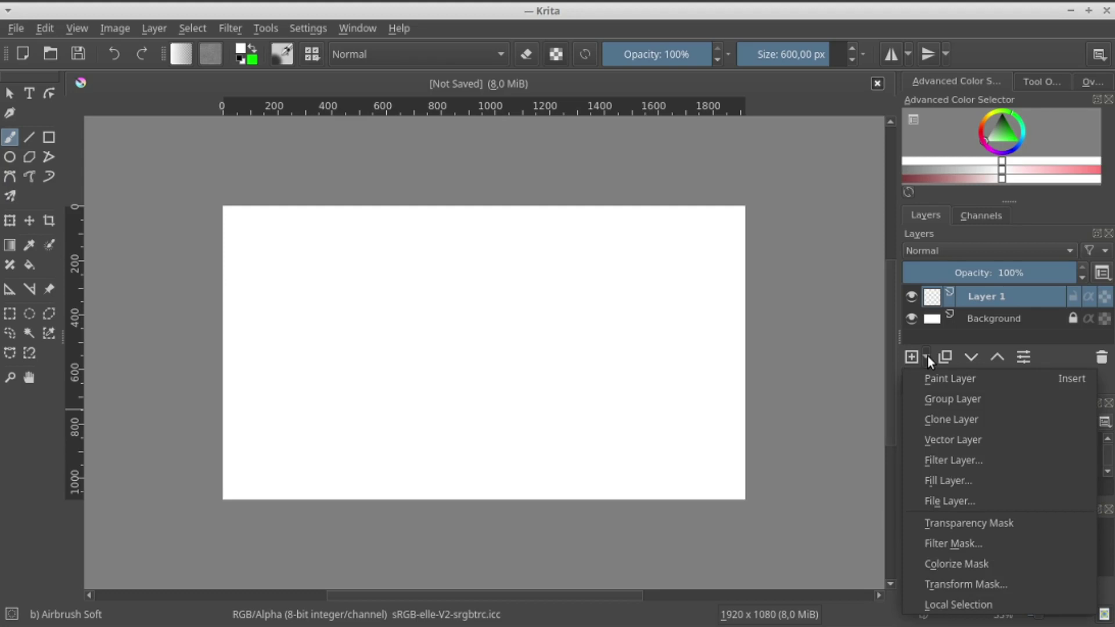
pyautogui.click(965, 482)
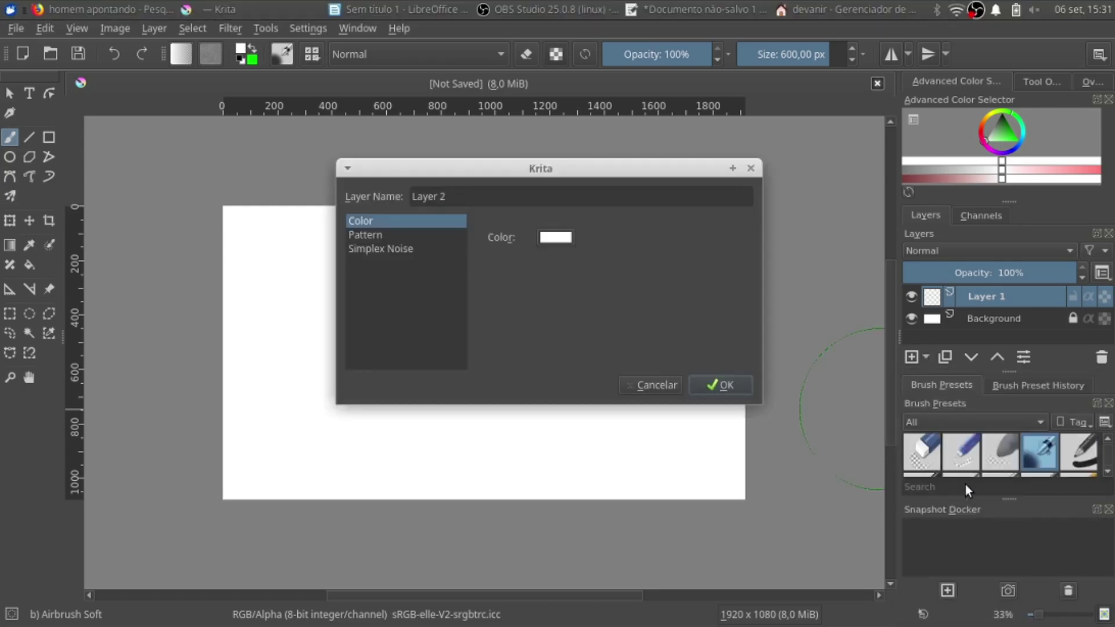
pyautogui.click(551, 237)
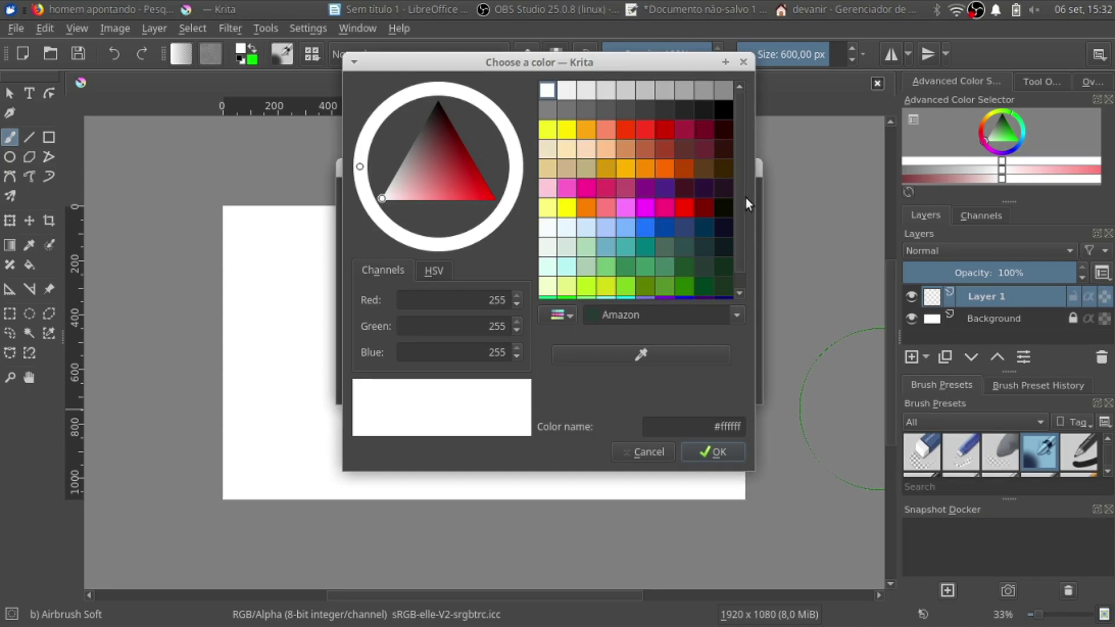
pyautogui.moveTo(738, 240); pyautogui.dragTo(739, 274)
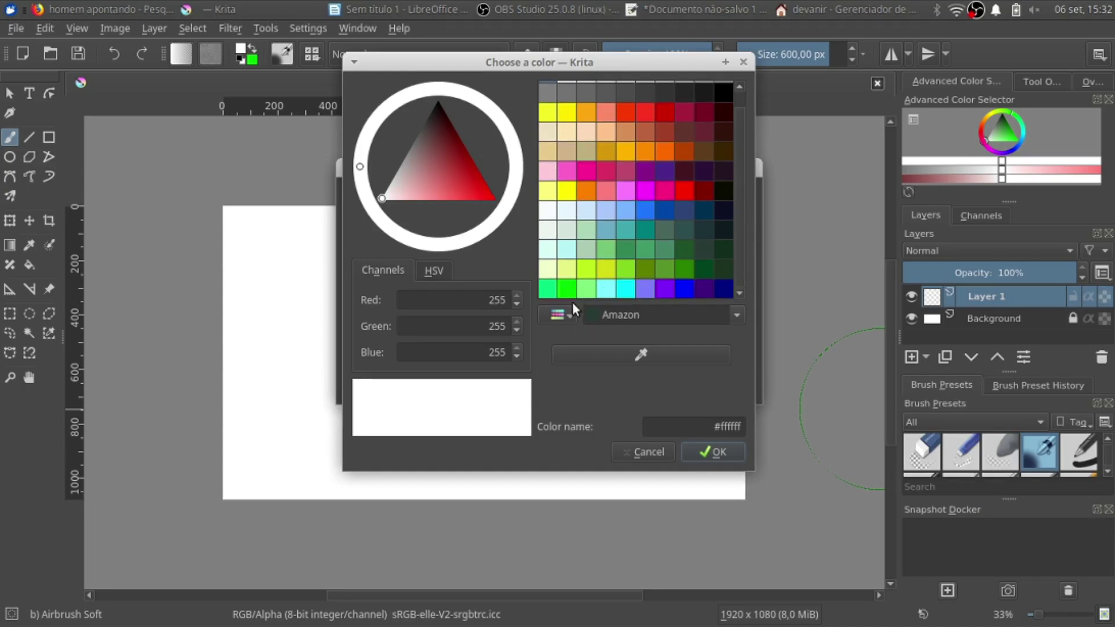
pyautogui.click(560, 287)
pyautogui.click(712, 452)
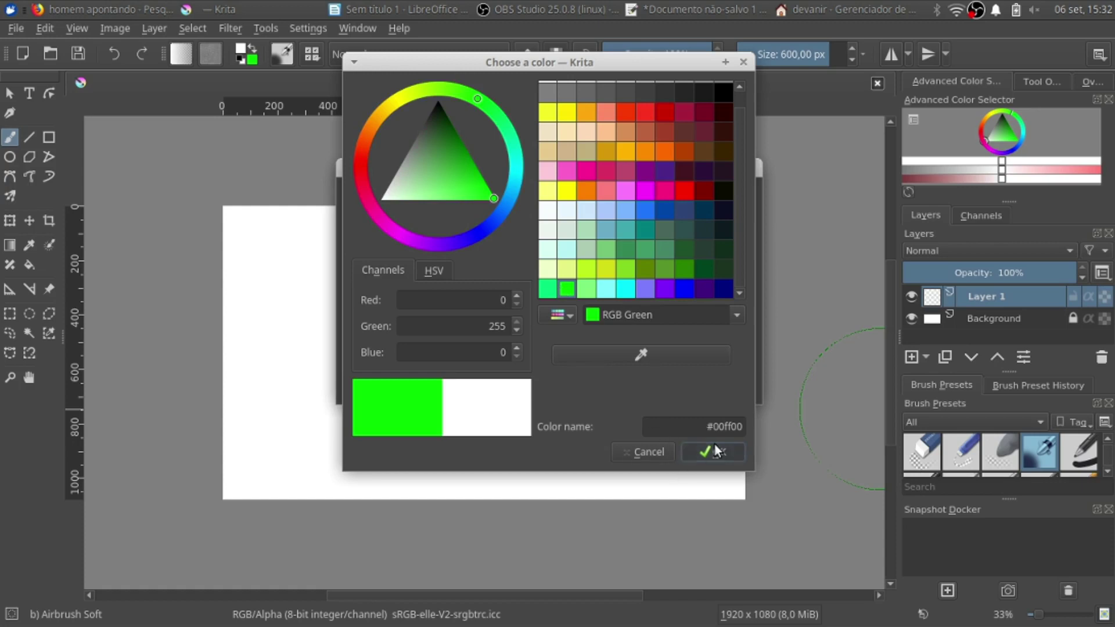
pyautogui.click(719, 382)
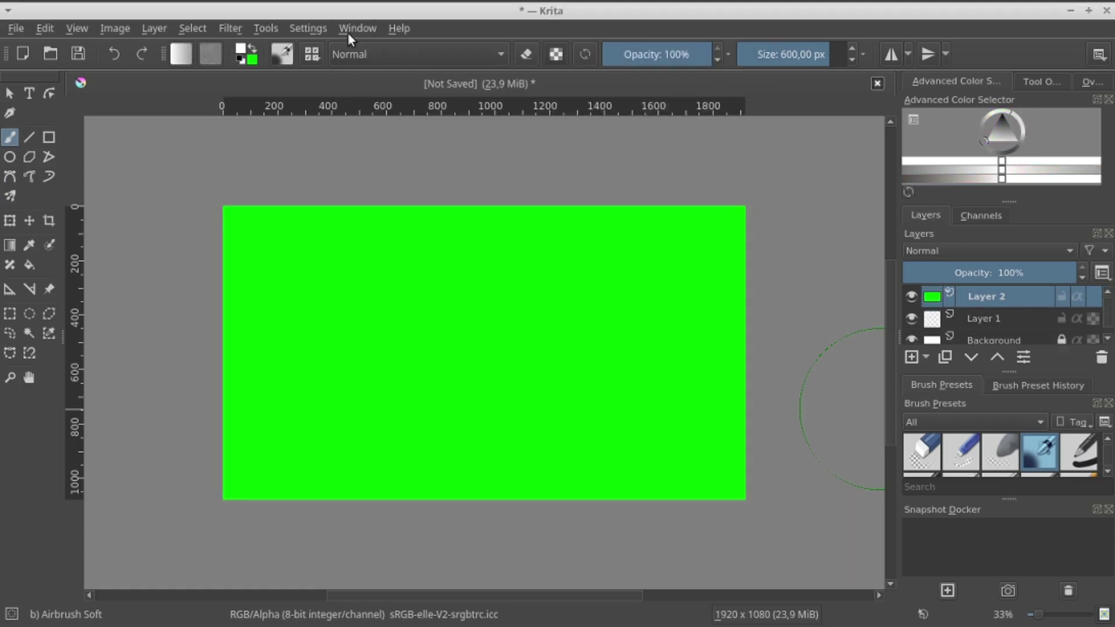
# Copy the pointing-man photo from the image results in Firefox.
pyautogui.hotkey('alt', 'Tab')
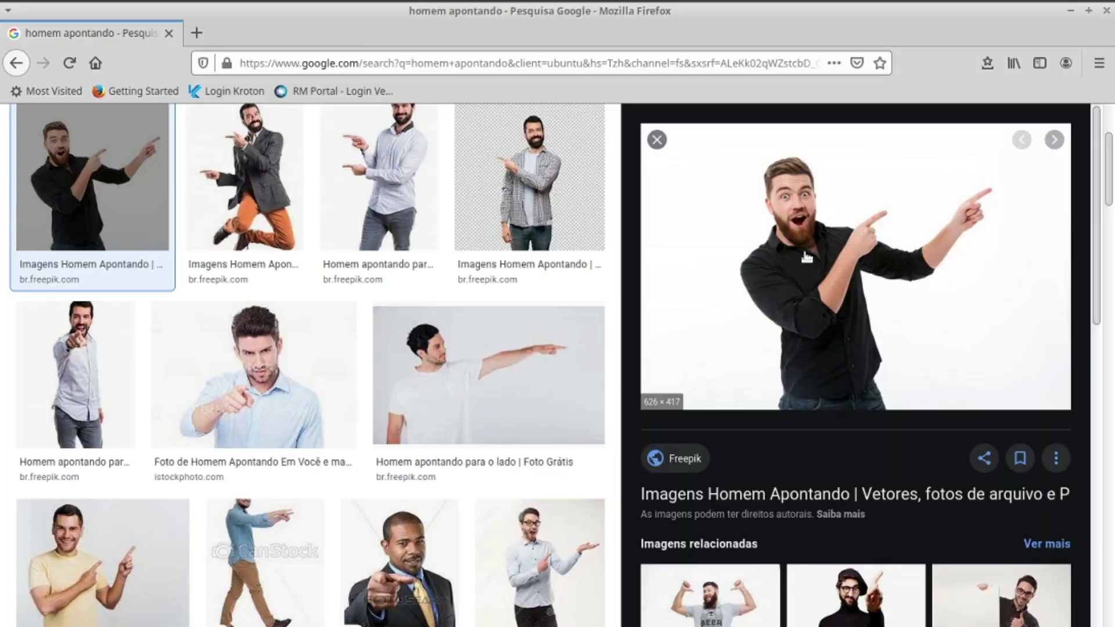
pyautogui.rightClick(878, 250)
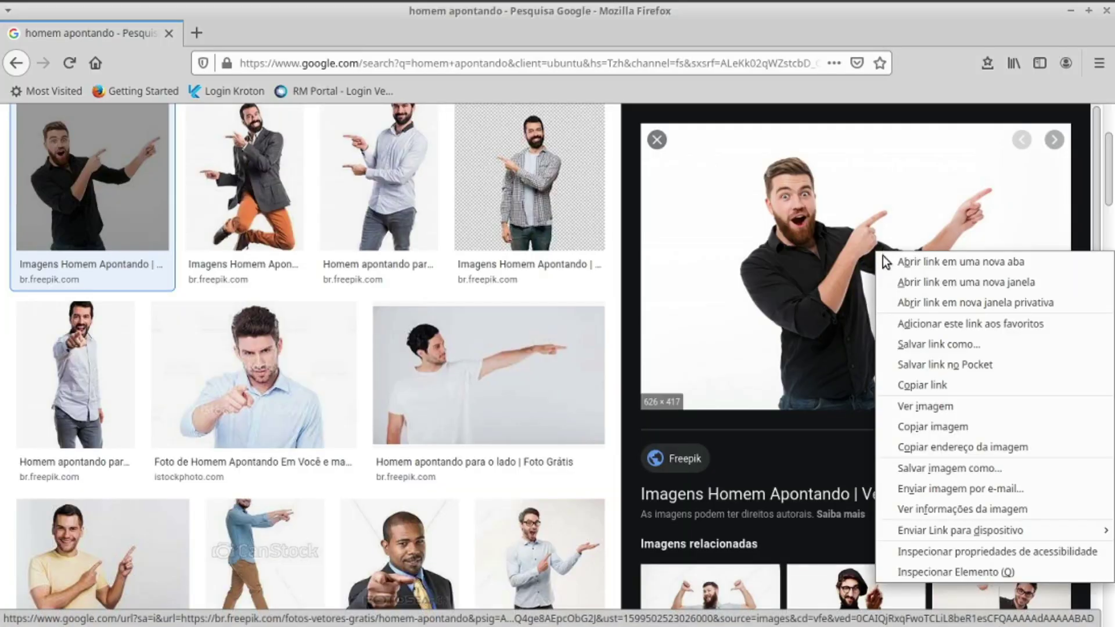
pyautogui.click(917, 427)
# Paste the photo as Layer 3 and scale it up to cover most of the green fill.
pyautogui.hotkey('alt', 'Tab')
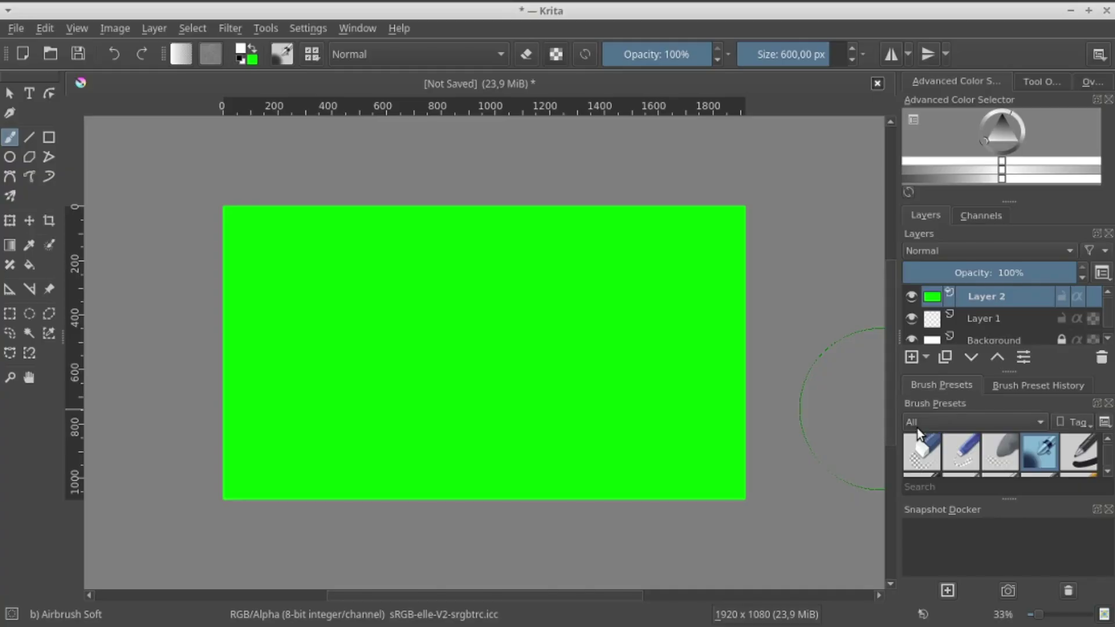
pyautogui.hotkey('ctrl', 'v')
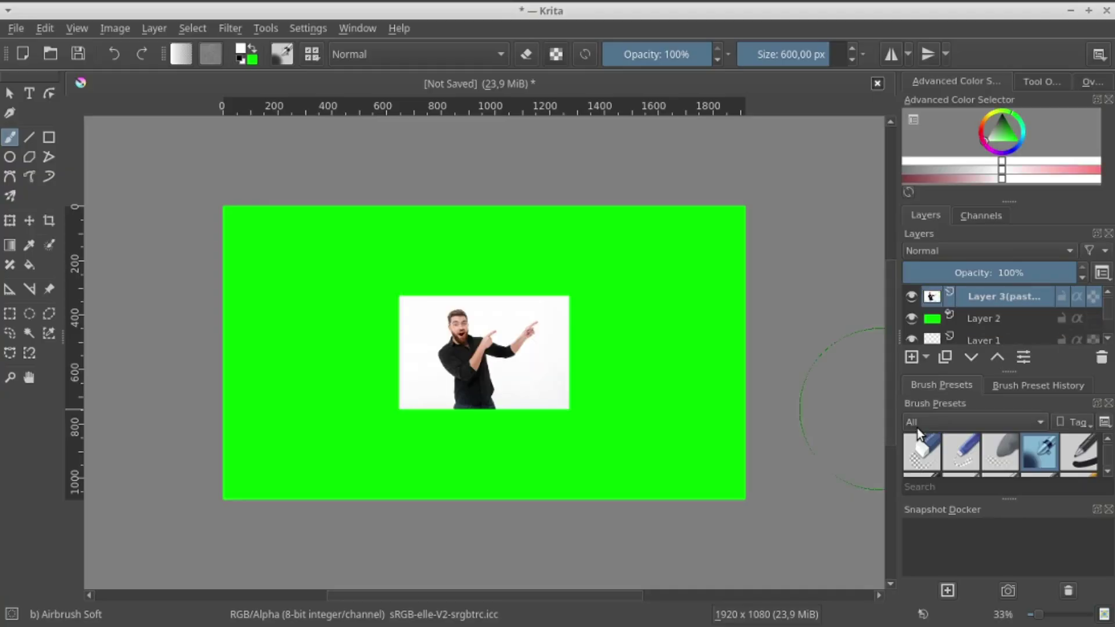
pyautogui.hotkey('ctrl', 't')
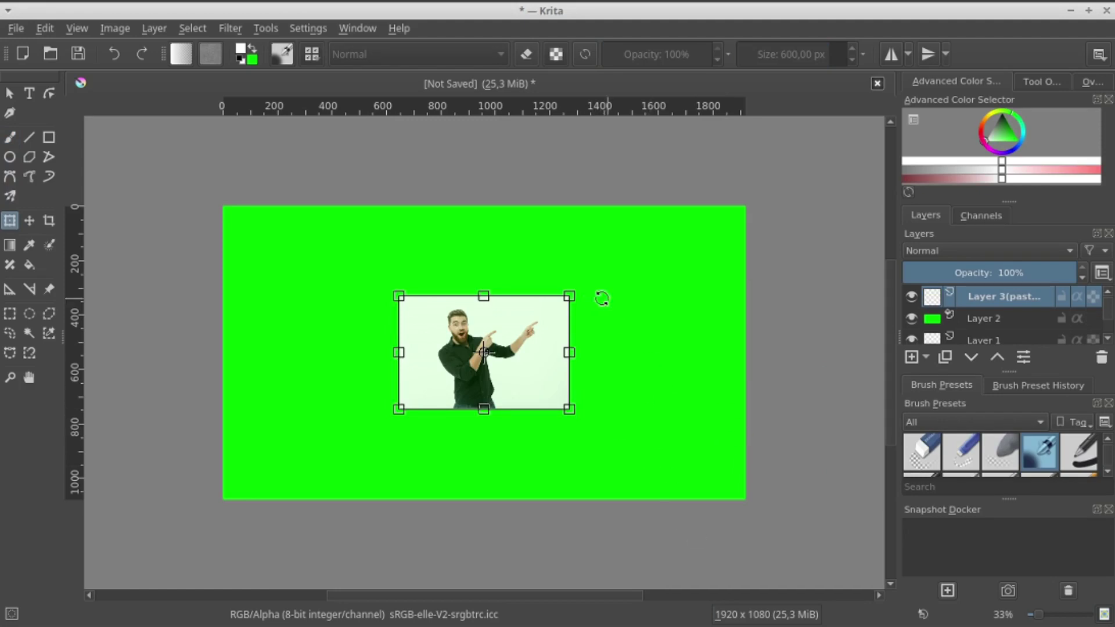
pyautogui.moveTo(569, 296); pyautogui.dragTo(706, 246)
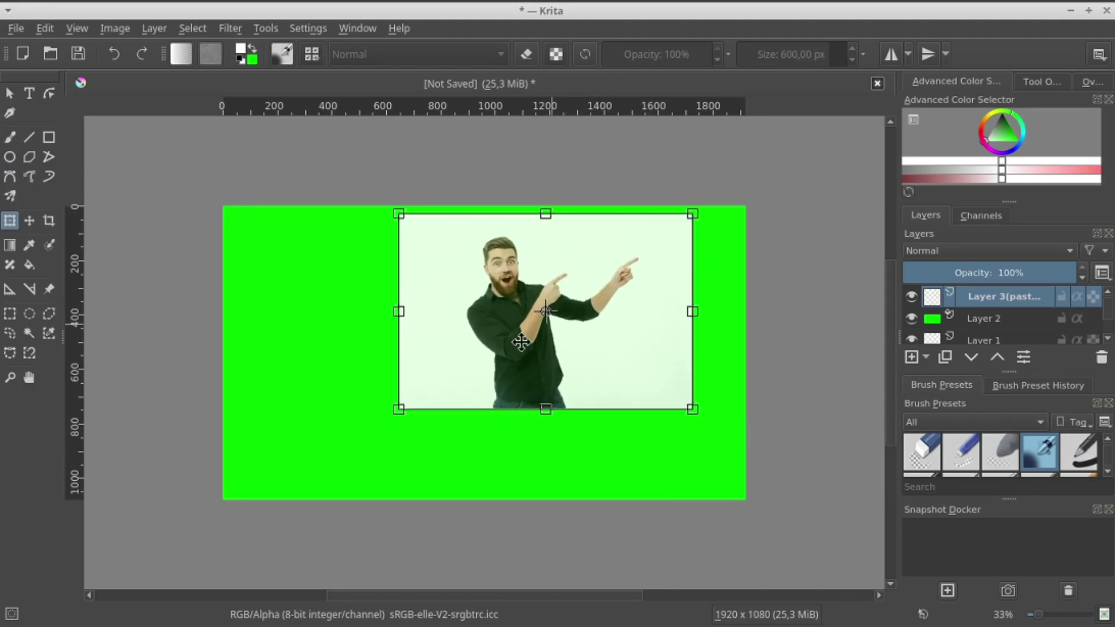
pyautogui.moveTo(395, 411); pyautogui.dragTo(297, 492)
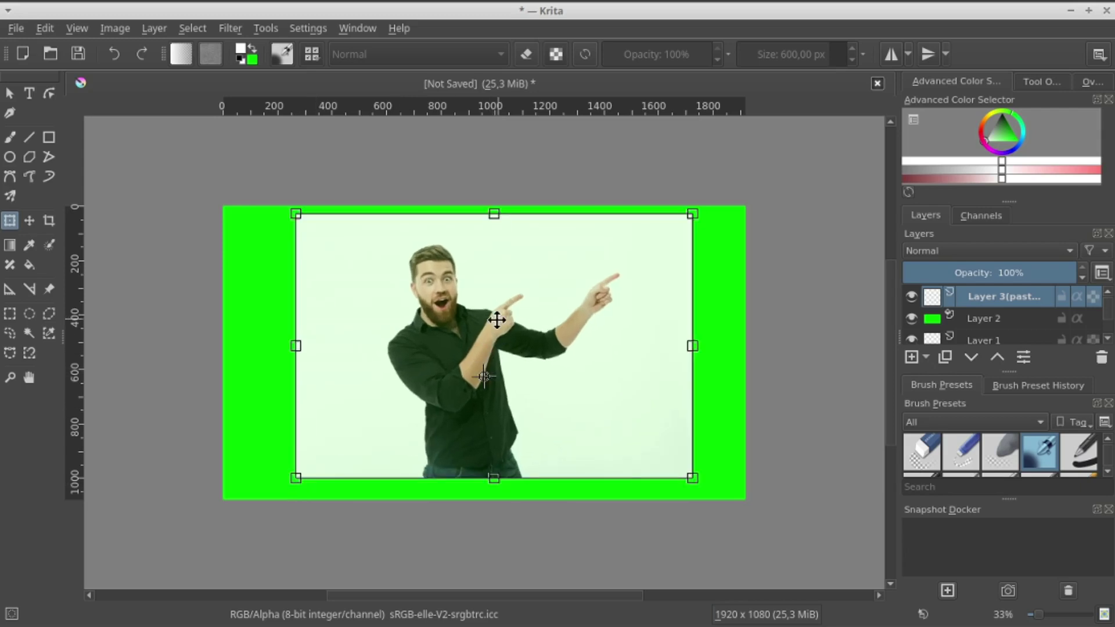
pyautogui.moveTo(496, 319); pyautogui.dragTo(509, 339)
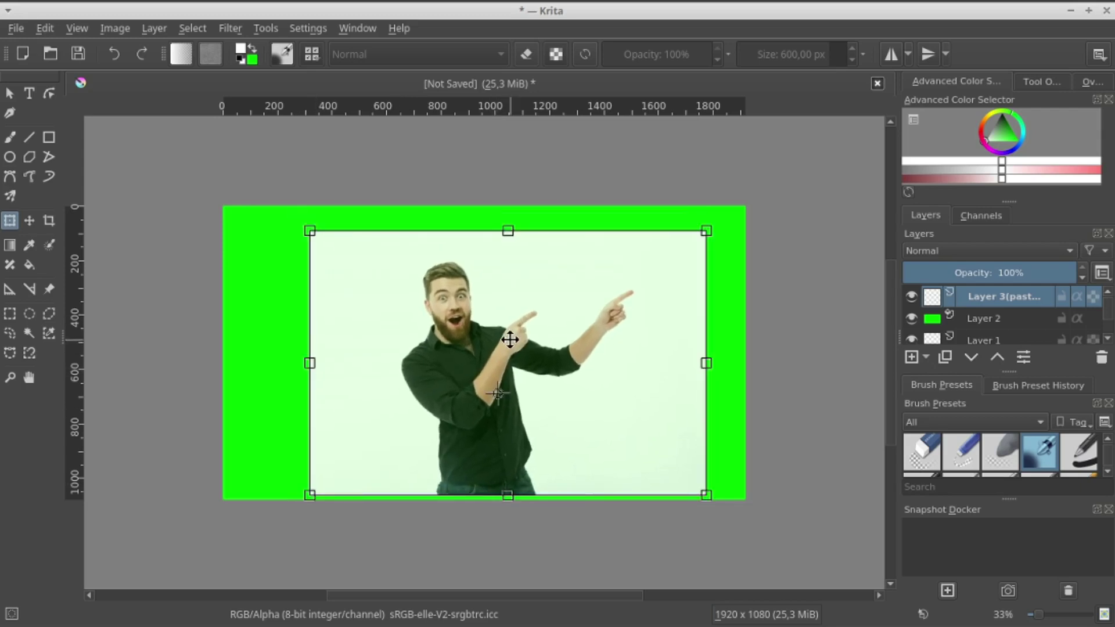
pyautogui.press('Return')
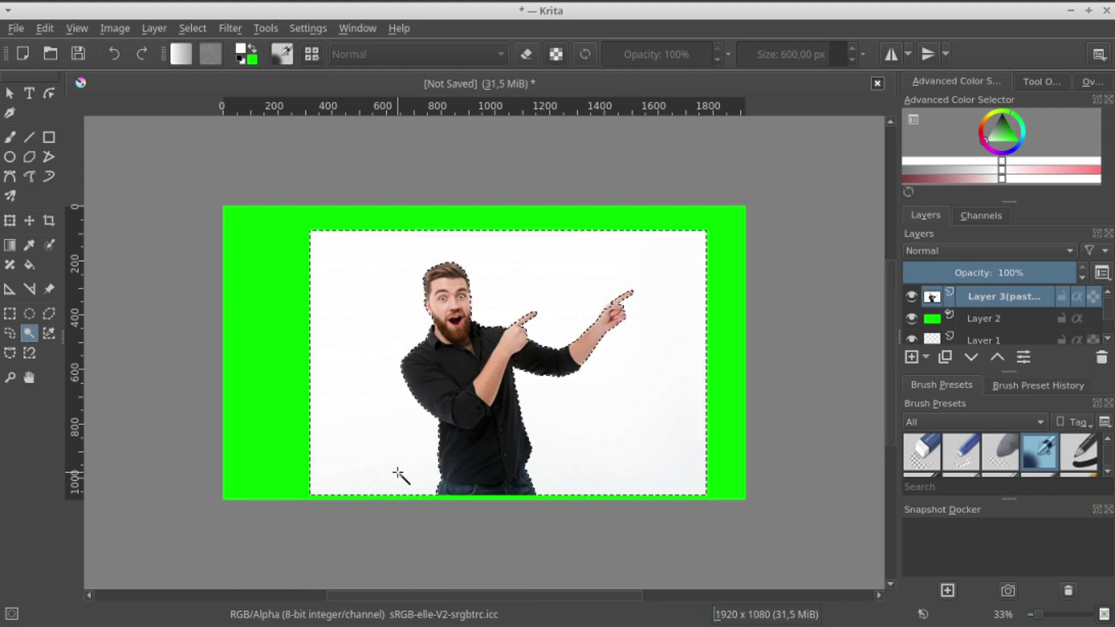
# Delete the selected white background around the man and deselect.
pyautogui.press('Delete')
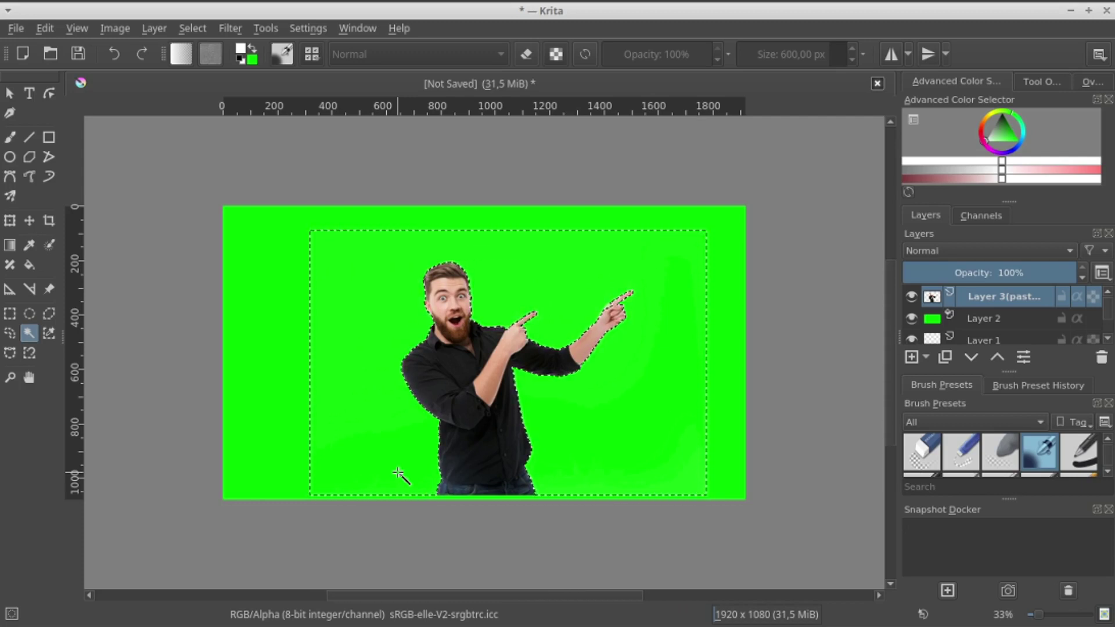
pyautogui.hotkey('ctrl', 'shift', 'a')
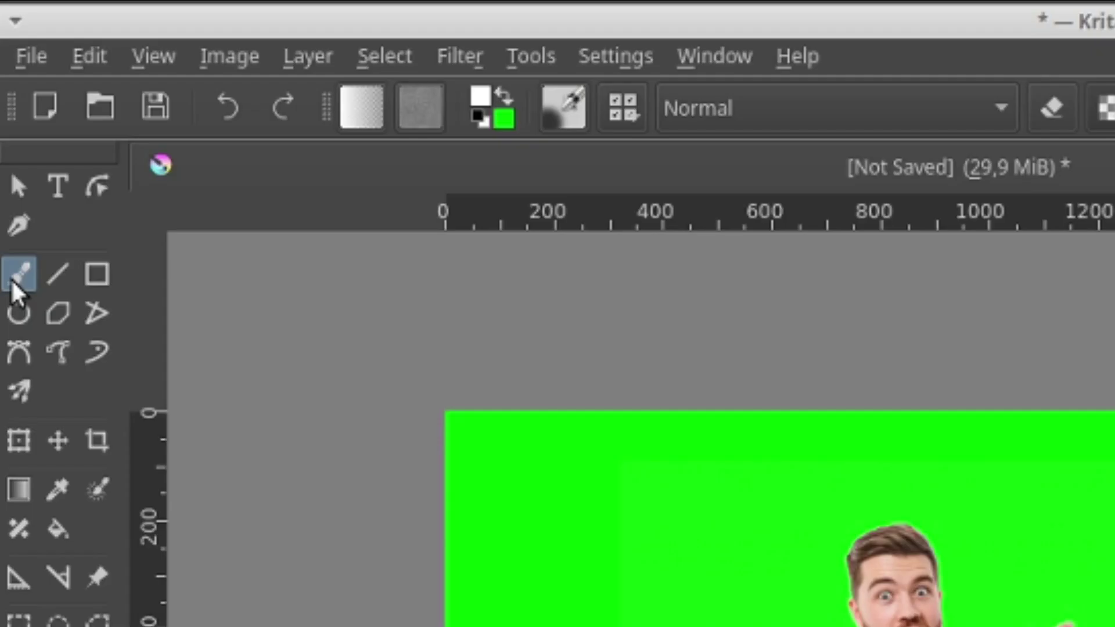
# Erase the pale leftovers at bottom-right and upper-left with a 342 px Erase-mode freehand brush.
pyautogui.click(9, 139)
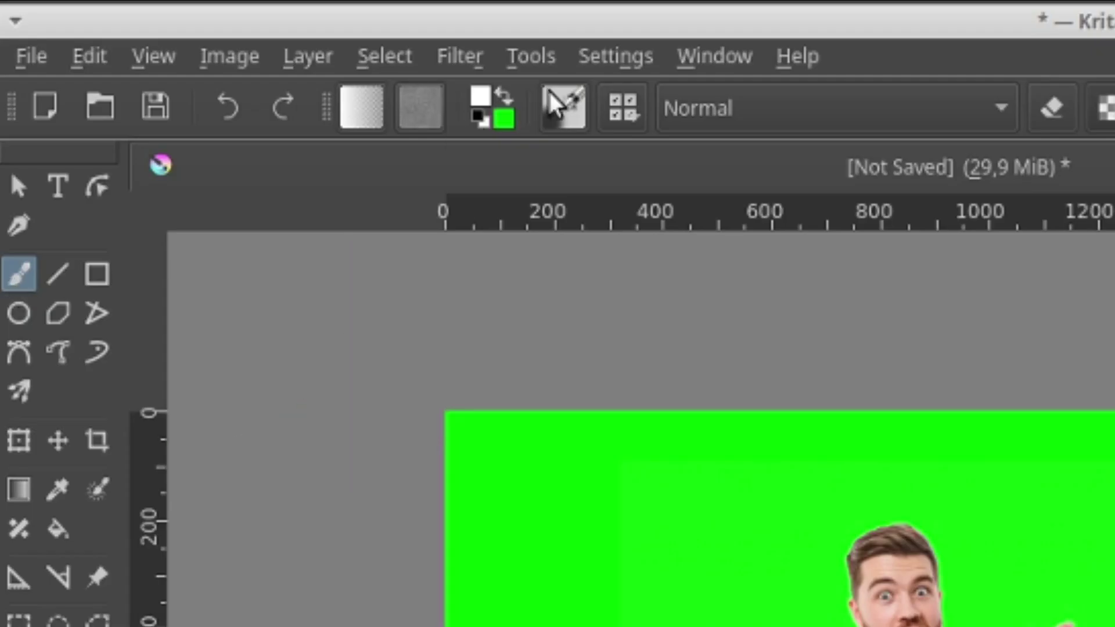
pyautogui.click(378, 60)
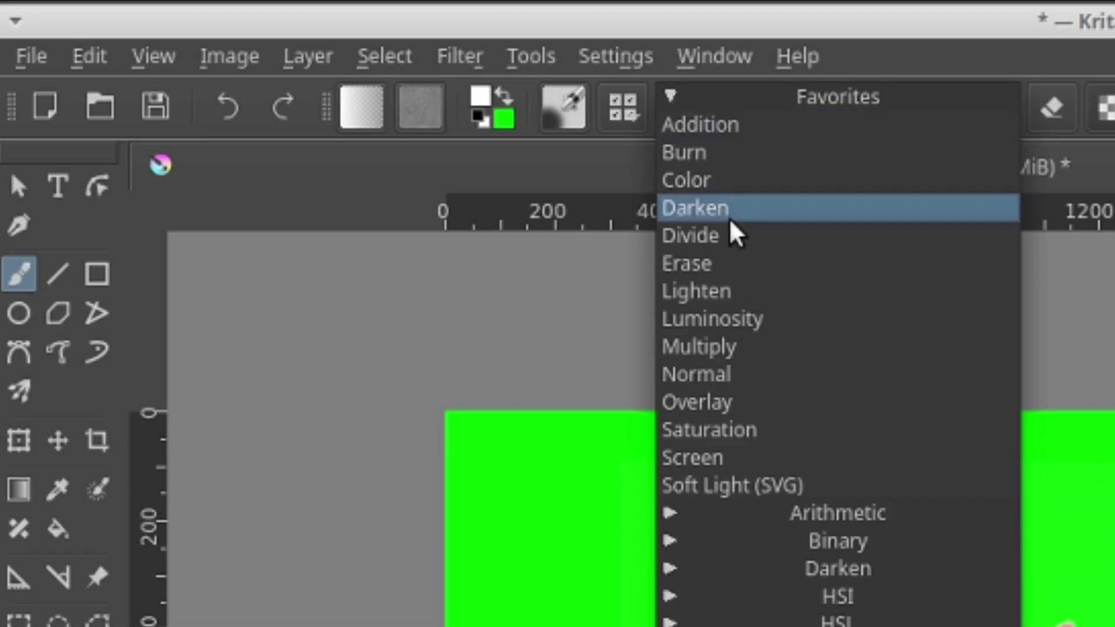
pyautogui.click(720, 271)
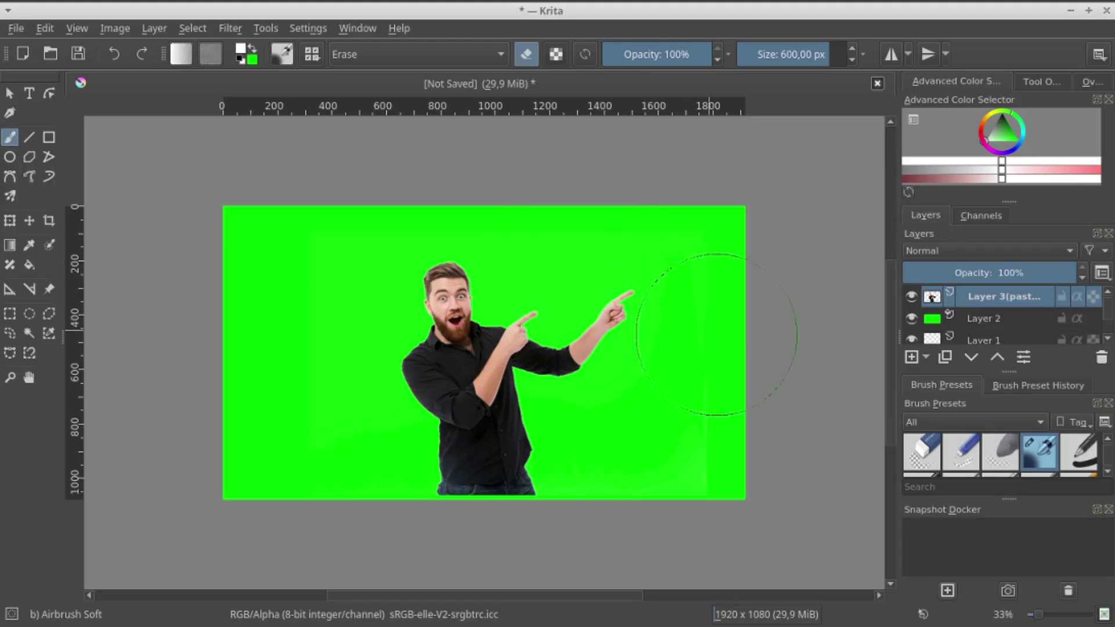
pyautogui.press('[')
pyautogui.press('[')
pyautogui.press('[')
pyautogui.press('[')
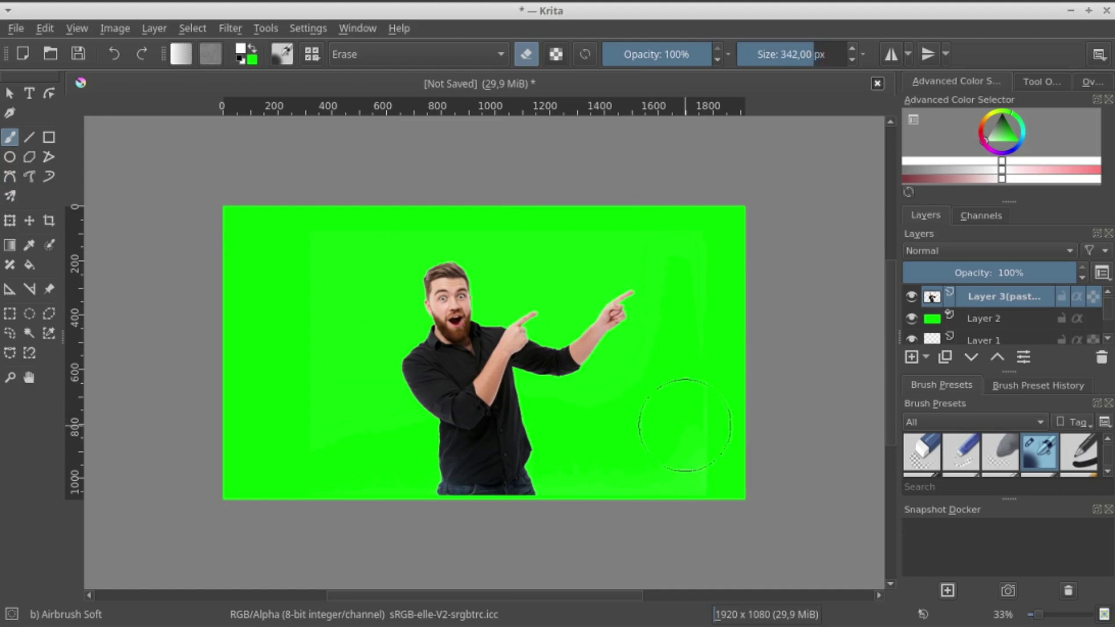
pyautogui.moveTo(685, 428)
pyautogui.mouseDown()
pyautogui.moveTo(648, 459)
pyautogui.moveTo(608, 418)
pyautogui.moveTo(668, 391)
pyautogui.mouseUp()
pyautogui.moveTo(372, 518); pyautogui.dragTo(306, 257)
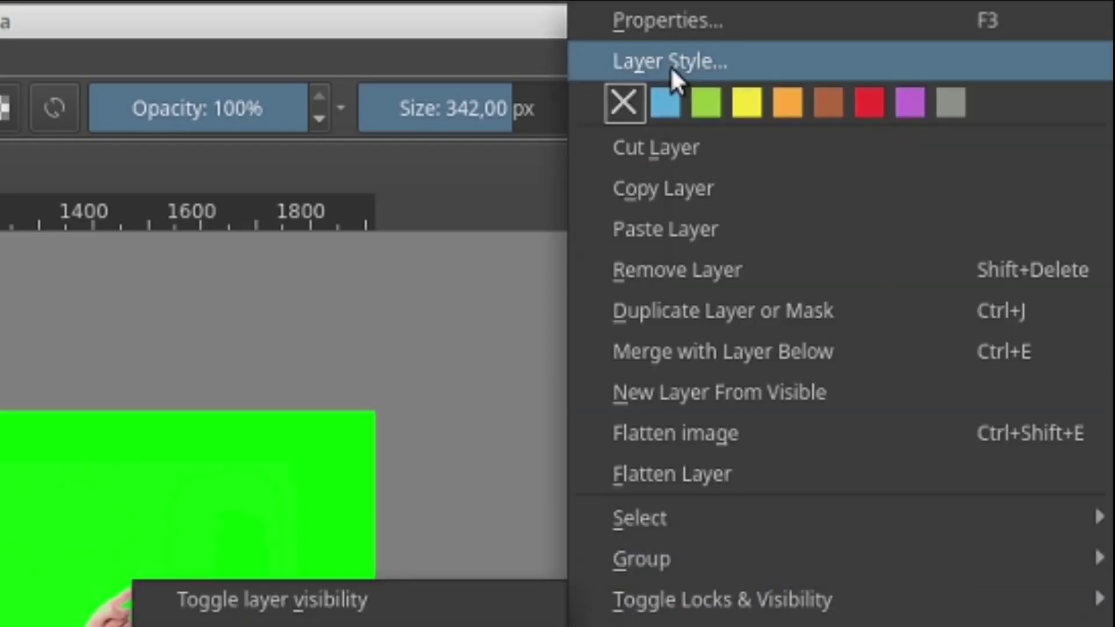
# Give the man's layer a white Stroke style with Normal blend mode.
pyautogui.click(670, 65)
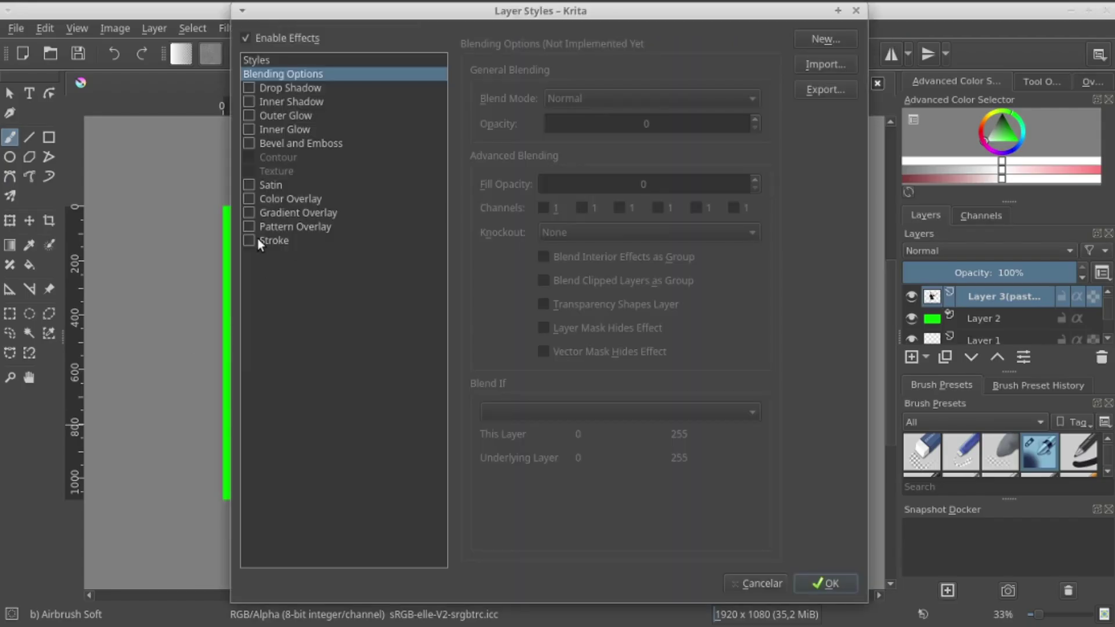
pyautogui.click(260, 241)
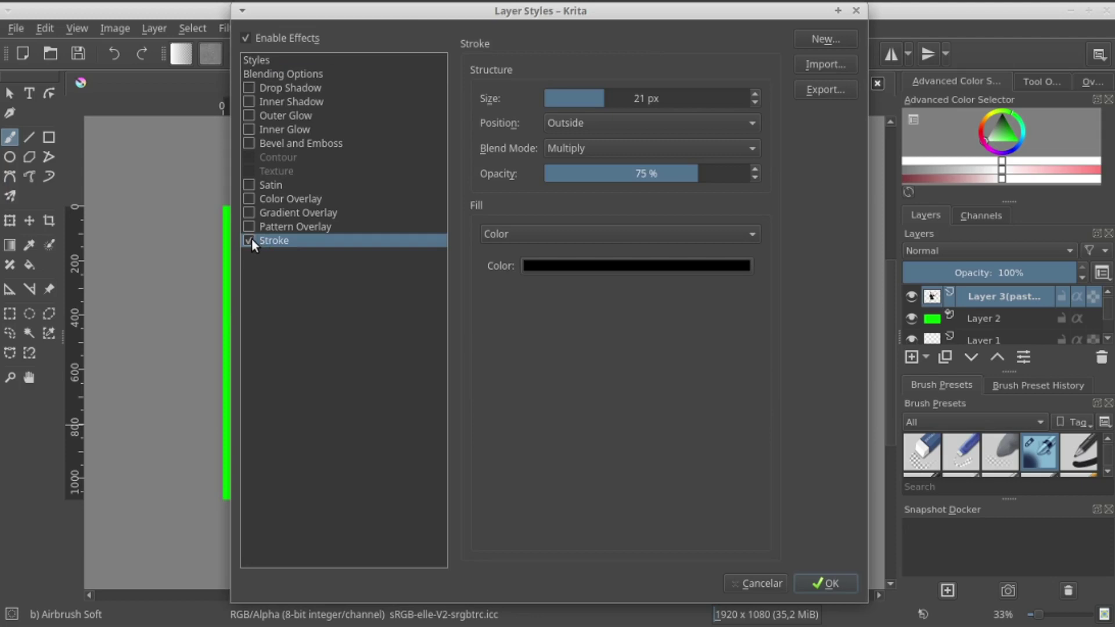
pyautogui.click(636, 266)
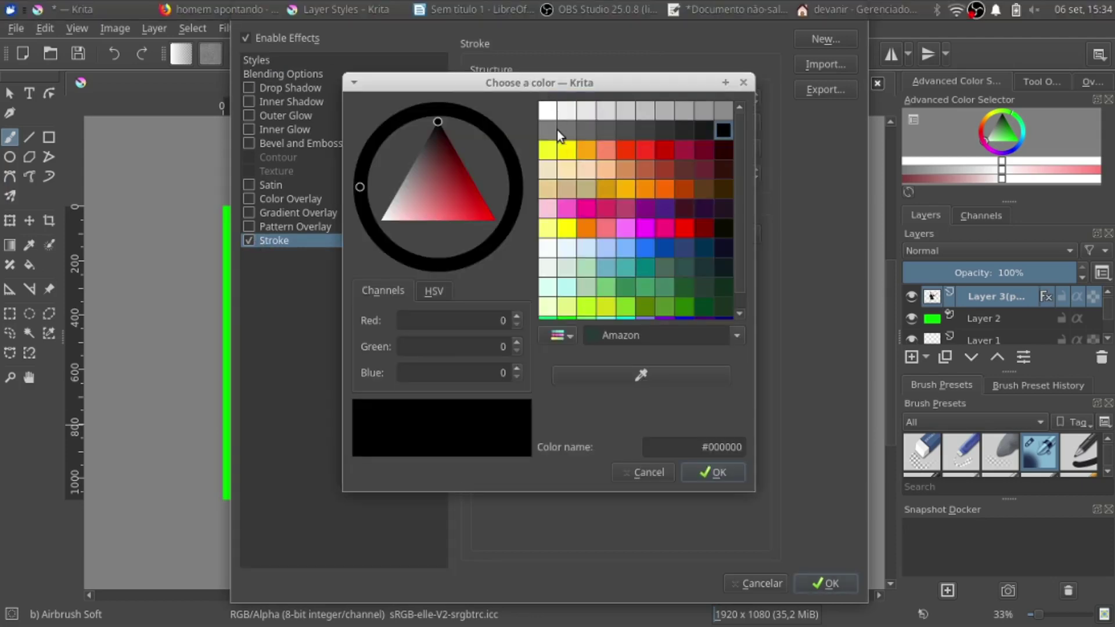
pyautogui.click(541, 110)
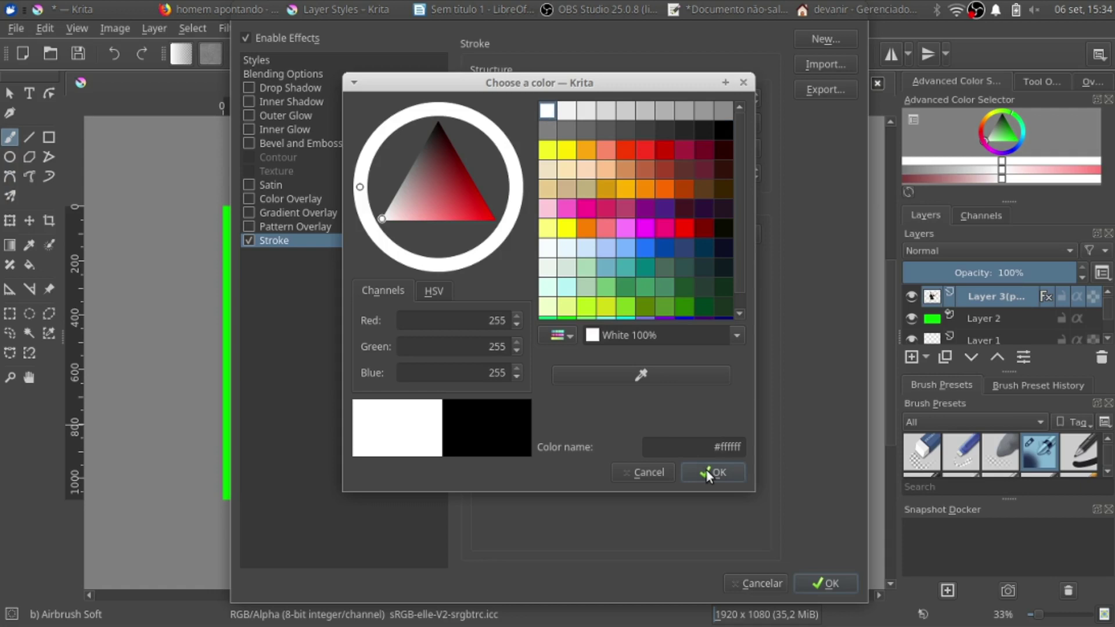
pyautogui.click(708, 473)
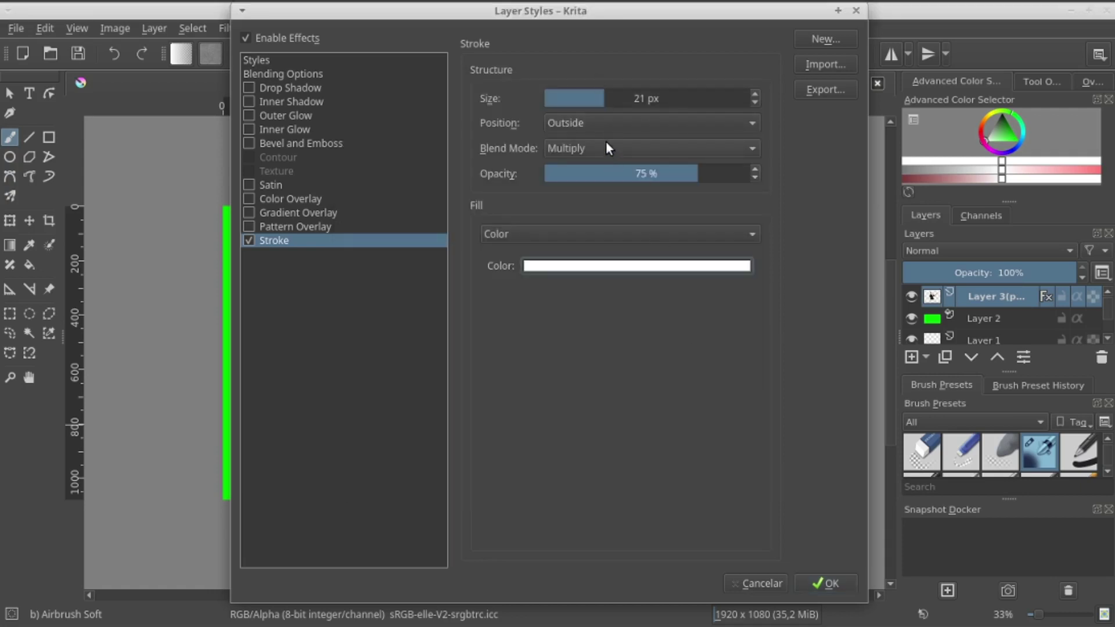
pyautogui.click(608, 149)
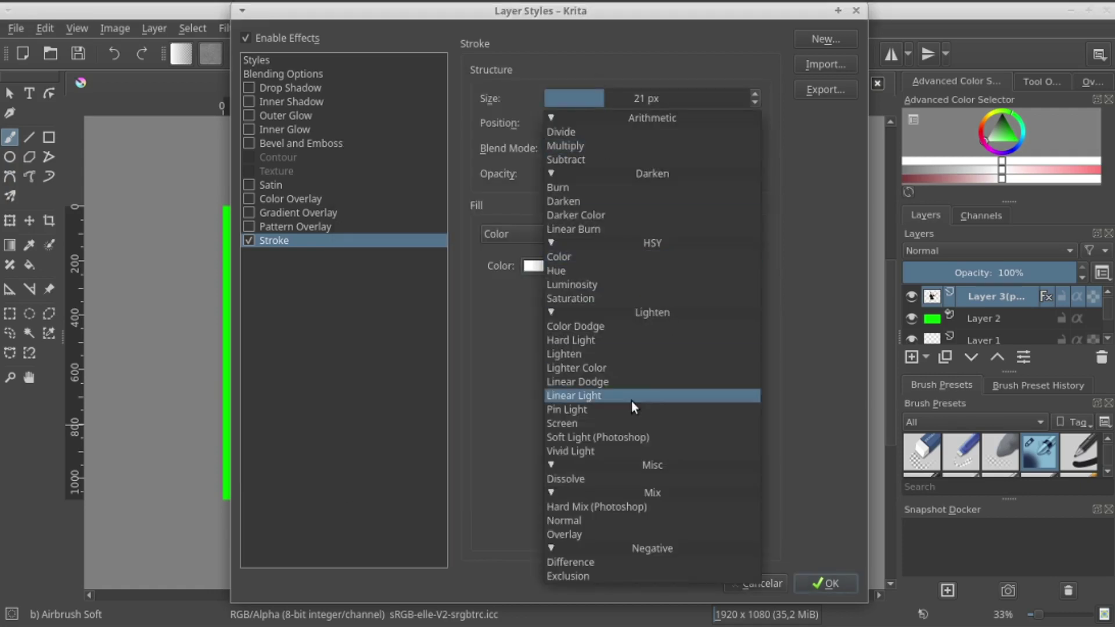
pyautogui.click(573, 515)
# Apply the layer style, then erase pale leftovers along the right side and bottom-right.
pyautogui.click(823, 581)
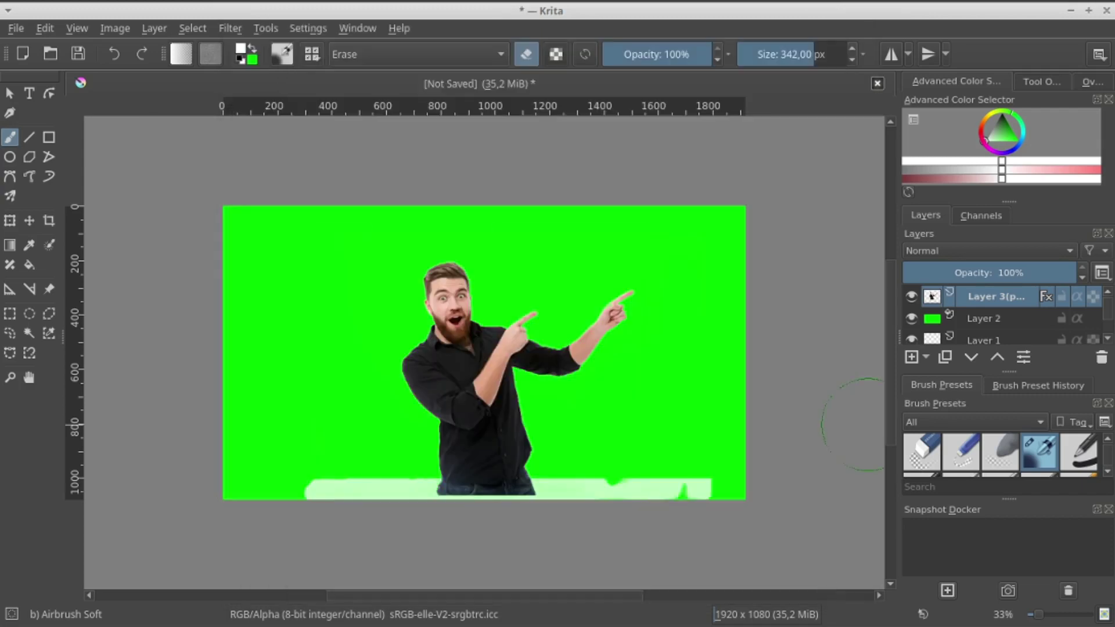
pyautogui.moveTo(692, 388); pyautogui.dragTo(694, 250)
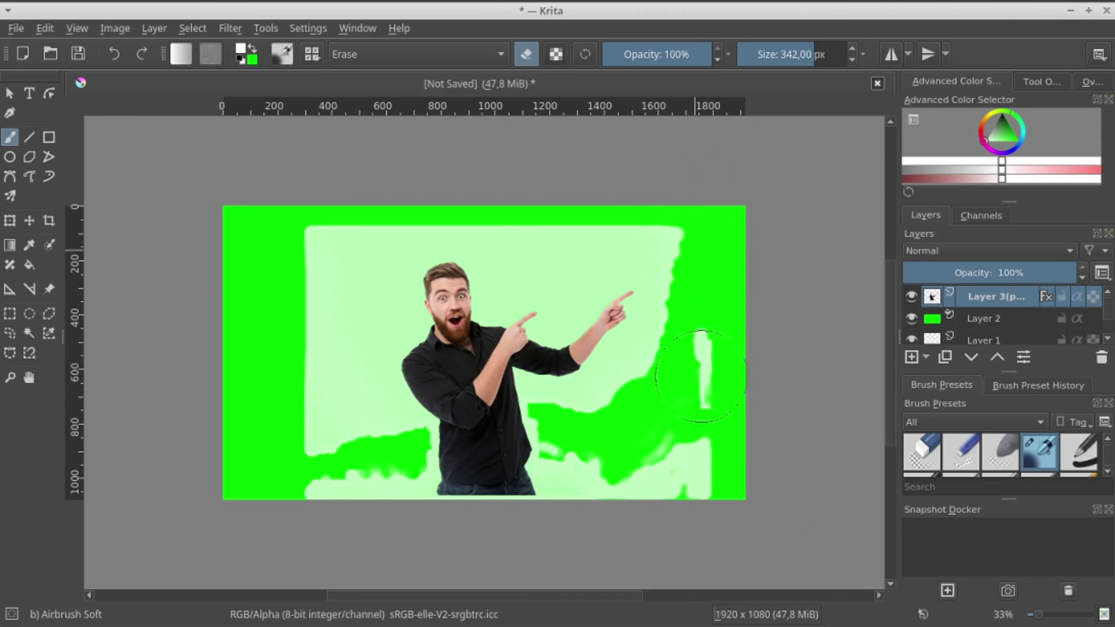
pyautogui.moveTo(702, 243); pyautogui.dragTo(677, 471)
pyautogui.moveTo(664, 491); pyautogui.dragTo(718, 451)
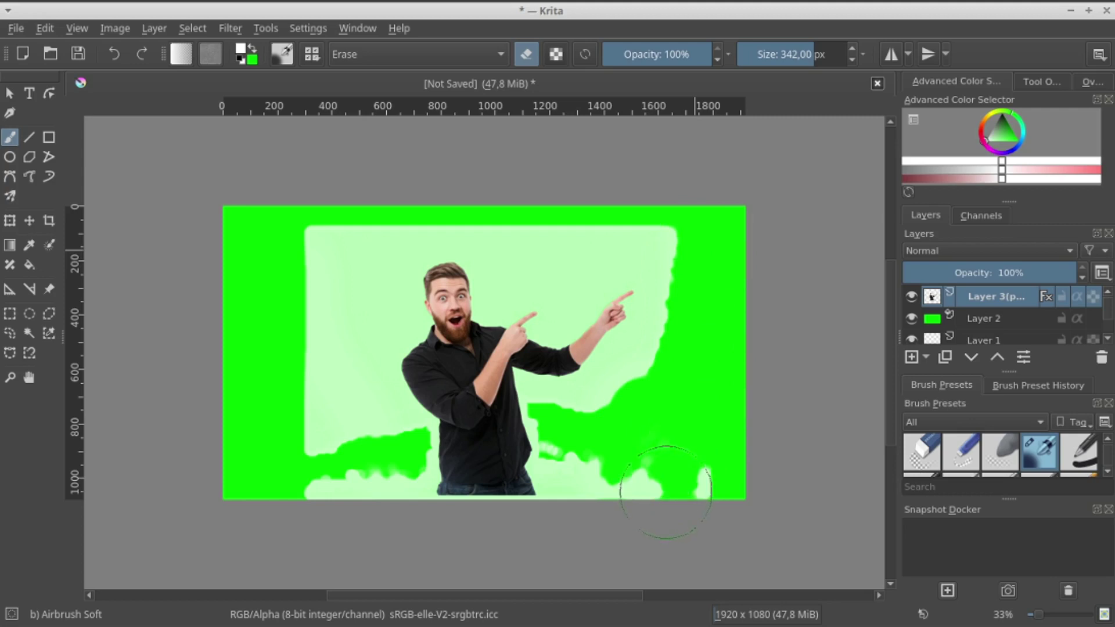
pyautogui.moveTo(628, 474); pyautogui.dragTo(604, 459)
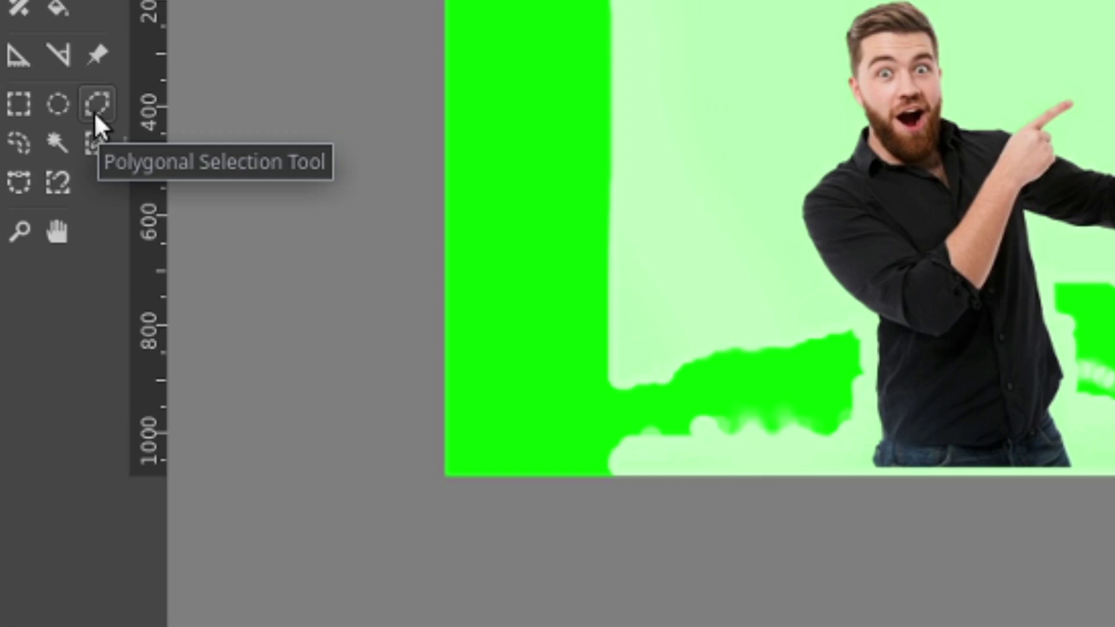
# Trace a polygonal selection around the man's body, head and pointing arm.
pyautogui.click(96, 110)
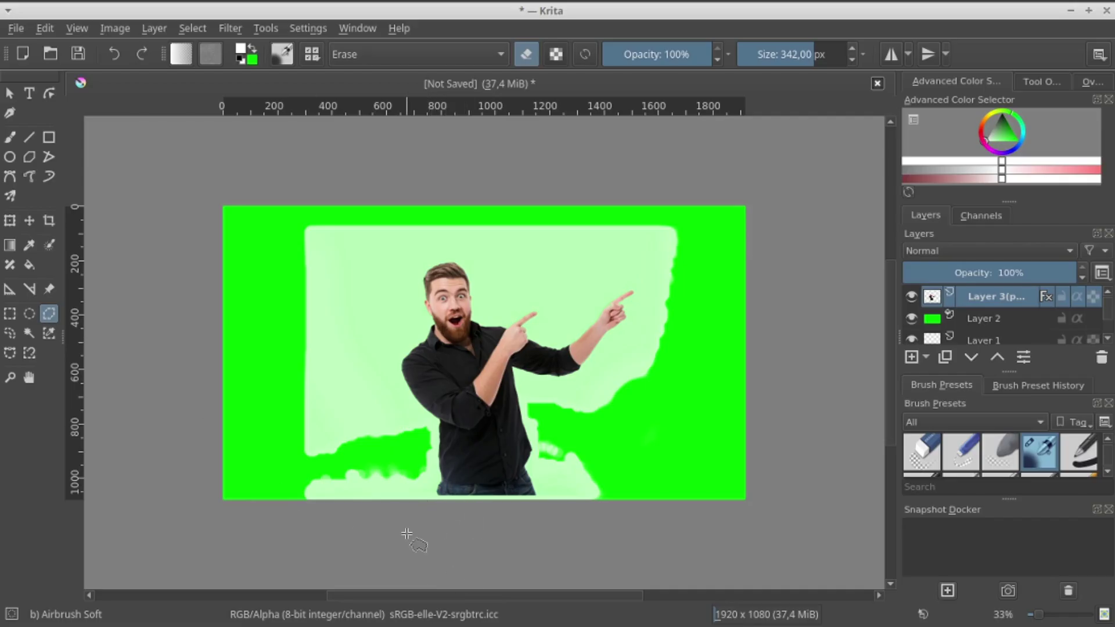
pyautogui.click(412, 526)
pyautogui.click(438, 483)
pyautogui.click(437, 415)
pyautogui.click(399, 355)
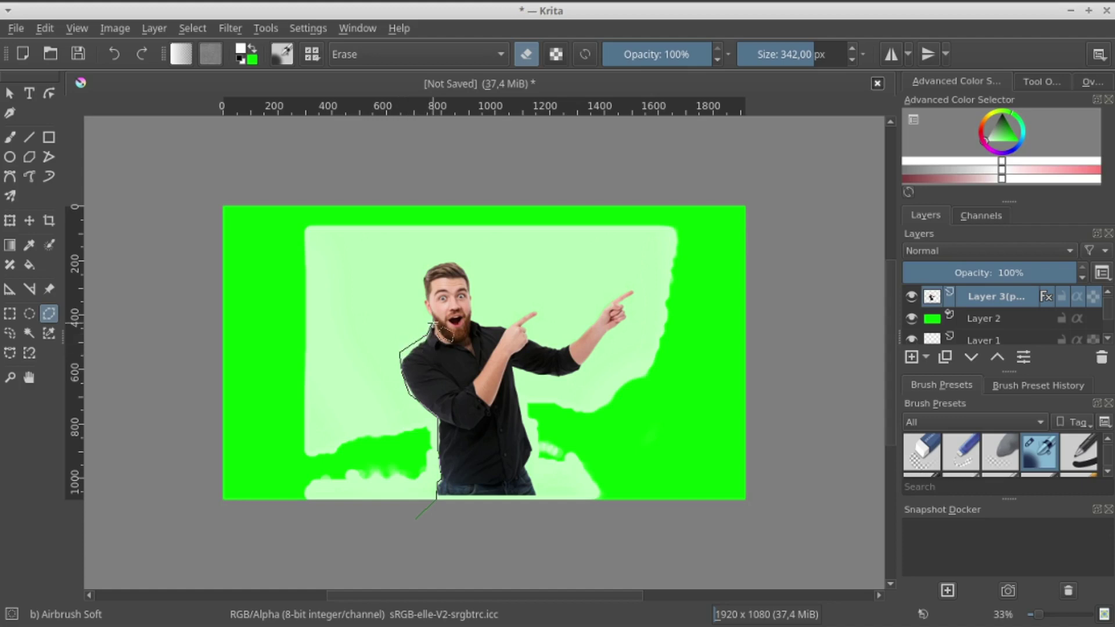
pyautogui.click(431, 326)
pyautogui.click(415, 292)
pyautogui.click(457, 253)
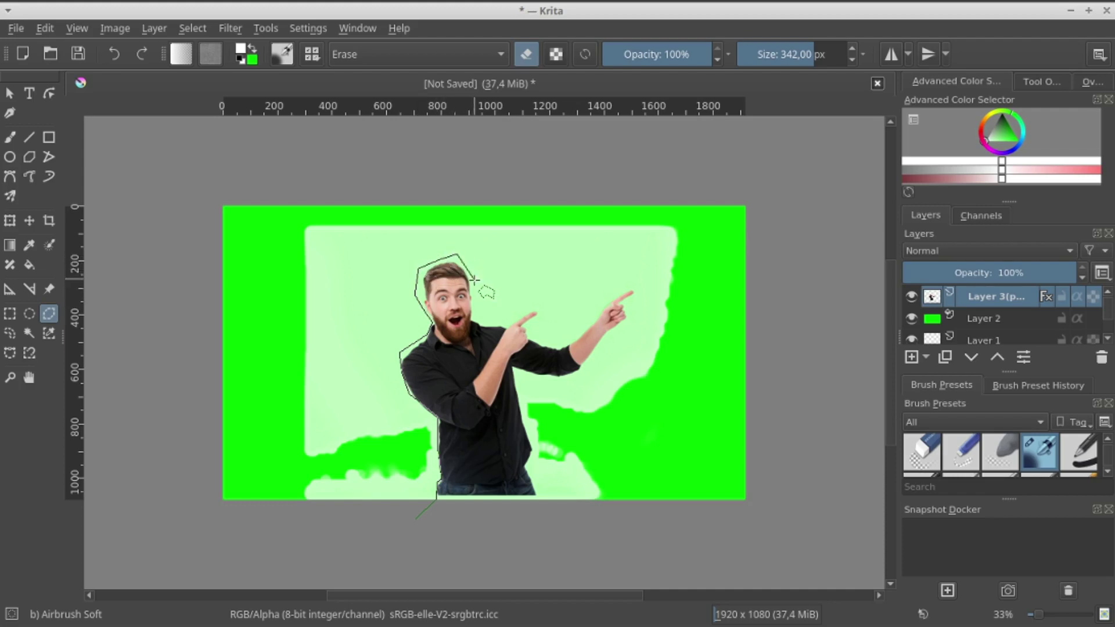
pyautogui.click(475, 320)
pyautogui.click(534, 303)
pyautogui.click(543, 317)
pyautogui.click(531, 334)
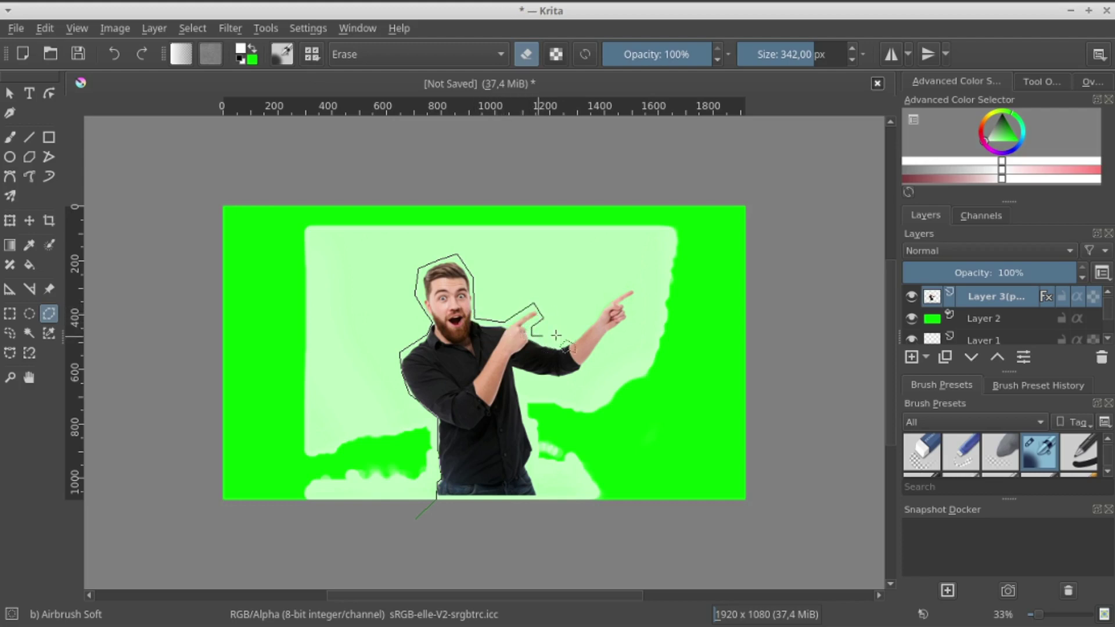
pyautogui.click(560, 335)
pyautogui.click(598, 312)
pyautogui.click(633, 276)
pyautogui.click(606, 376)
pyautogui.click(567, 388)
pyautogui.click(536, 446)
pyautogui.click(539, 499)
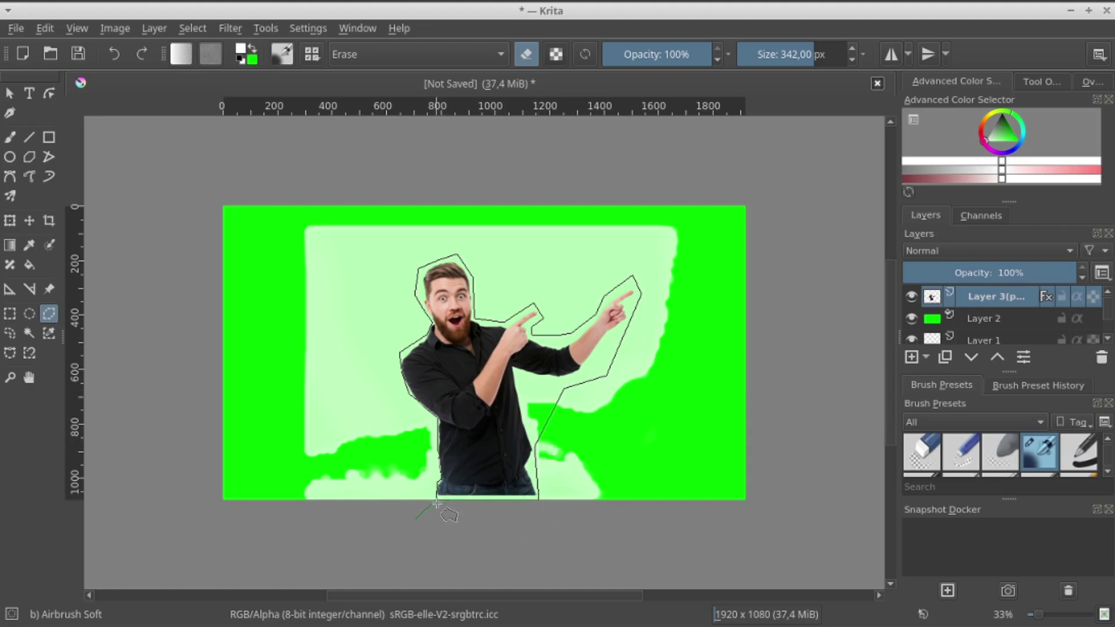
pyautogui.click(416, 519)
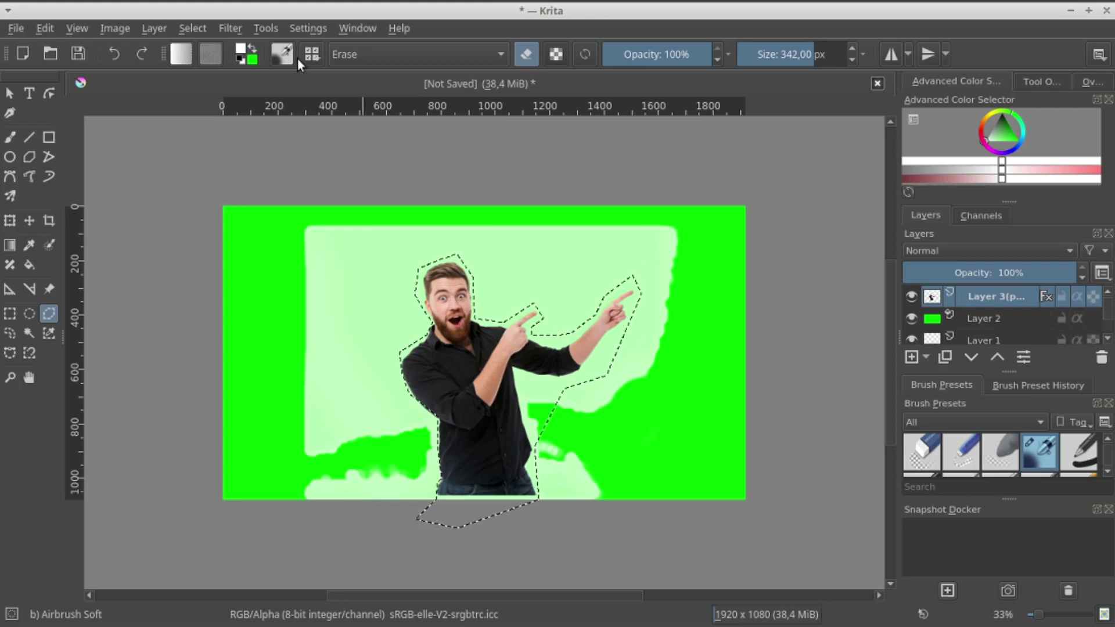
# Invert the selection, delete the pale background outside the man, and deselect.
pyautogui.click(185, 29)
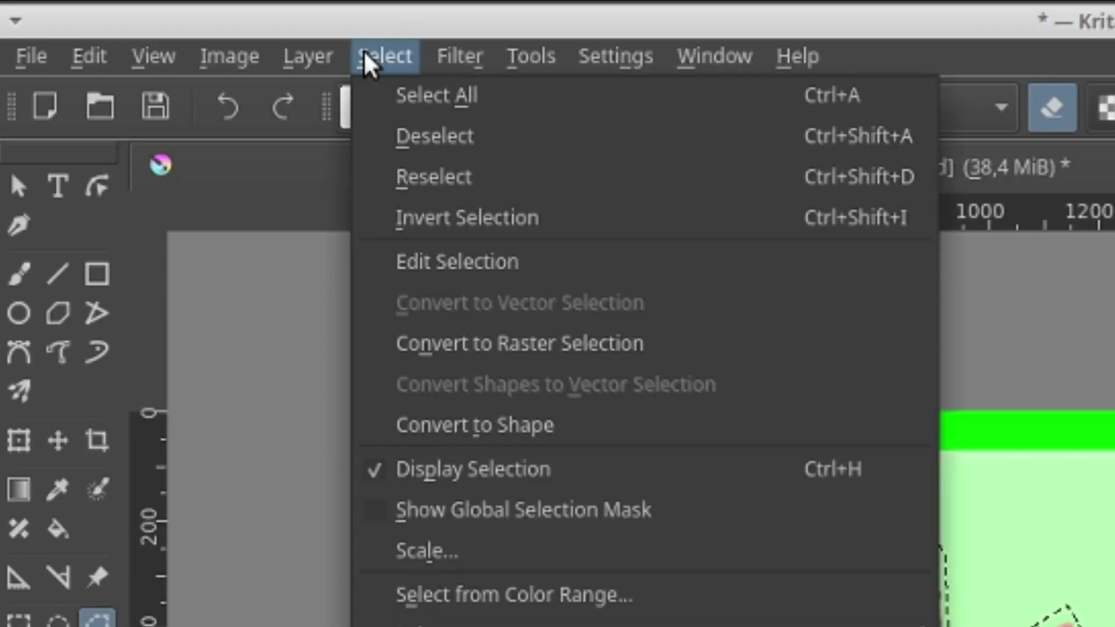
pyautogui.click(444, 221)
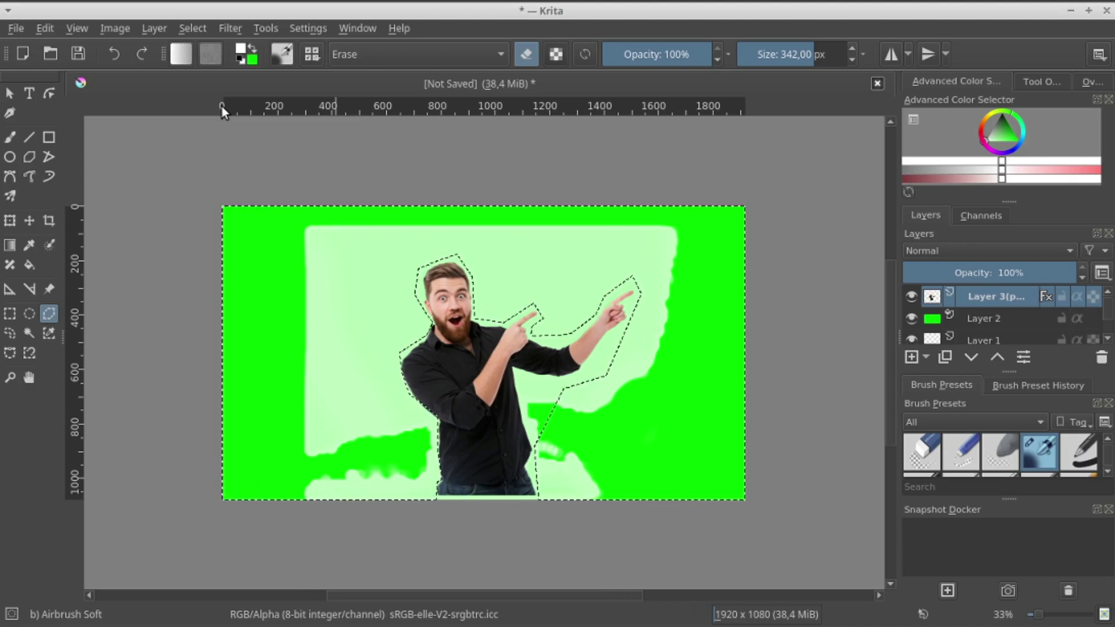
pyautogui.press('Delete')
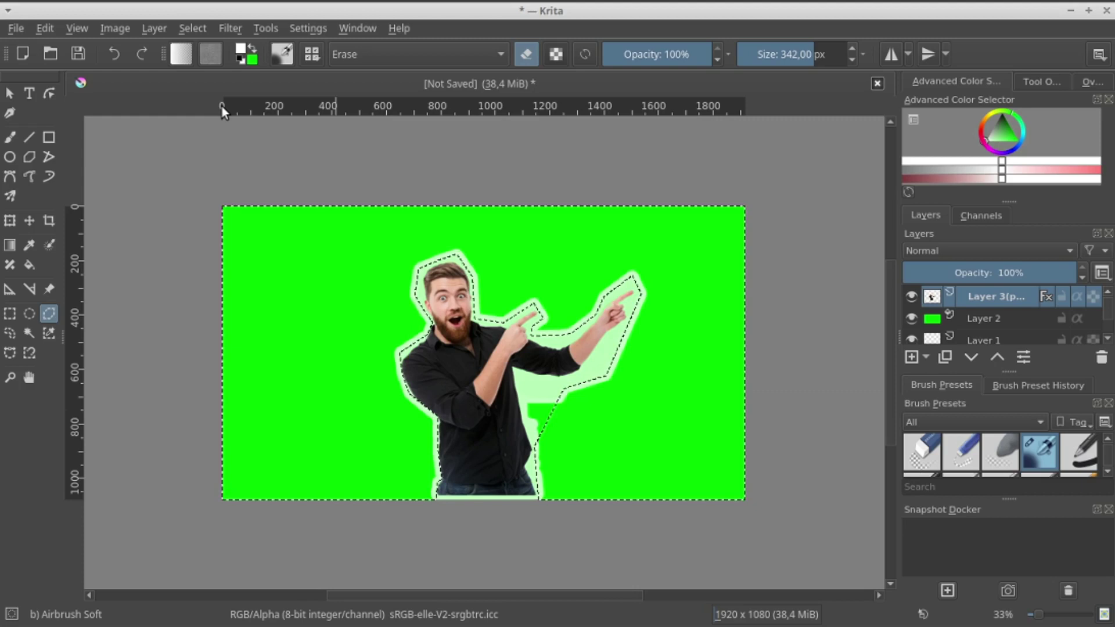
pyautogui.hotkey('ctrl', 'shift', 'a')
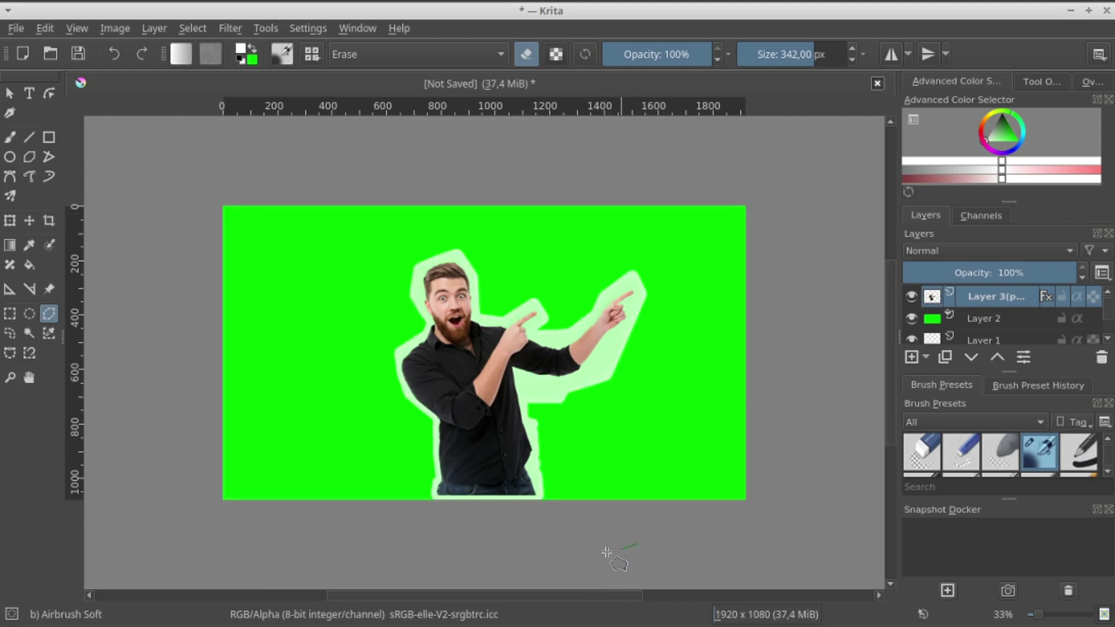
# Outline a polygonal area beside the man's right side and arm, then drop it.
pyautogui.click(582, 532)
pyautogui.click(525, 465)
pyautogui.click(533, 450)
pyautogui.click(516, 371)
pyautogui.click(555, 379)
pyautogui.click(608, 362)
pyautogui.click(623, 329)
pyautogui.click(654, 328)
pyautogui.click(638, 544)
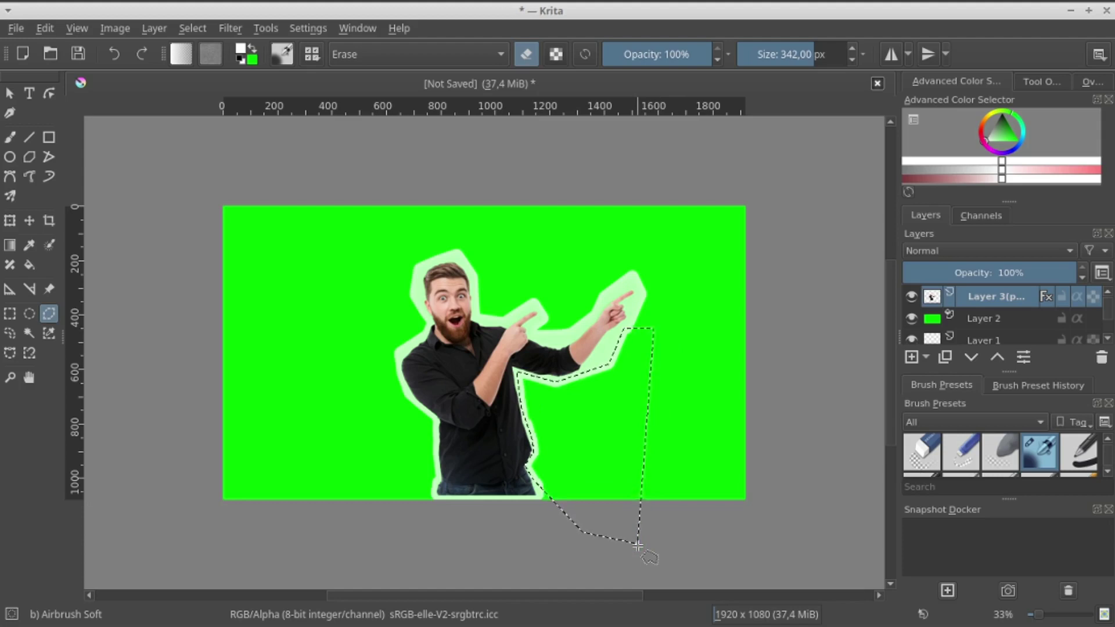
pyautogui.hotkey('ctrl', 'shift', 'a')
# Outline the area under the raised arm and pointing hand, then drop it.
pyautogui.click(608, 416)
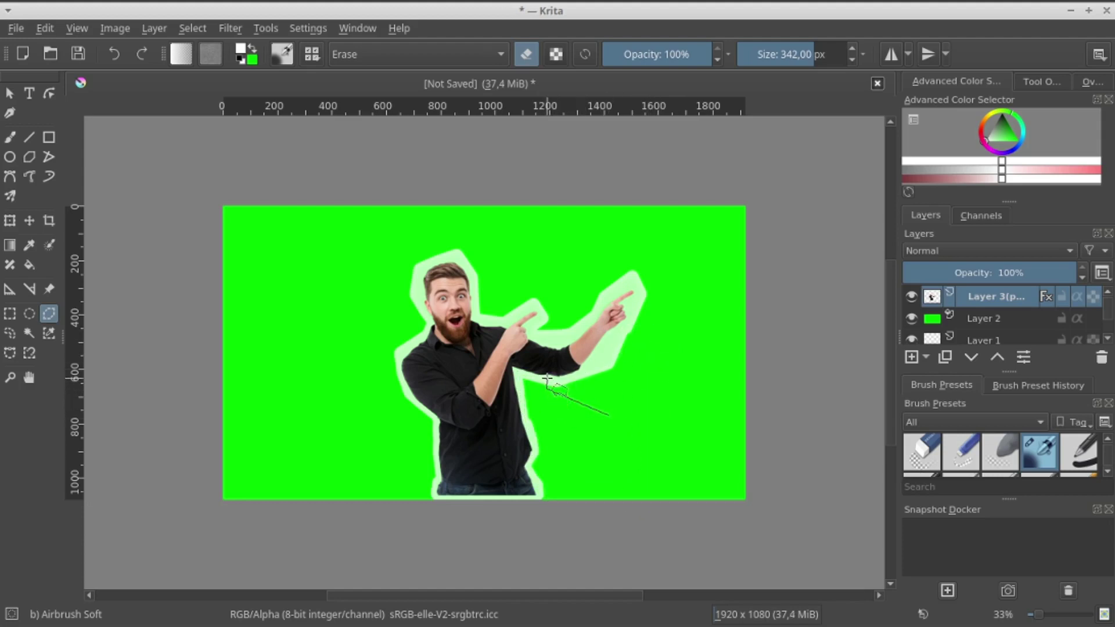
pyautogui.click(583, 372)
pyautogui.click(639, 280)
pyautogui.click(678, 289)
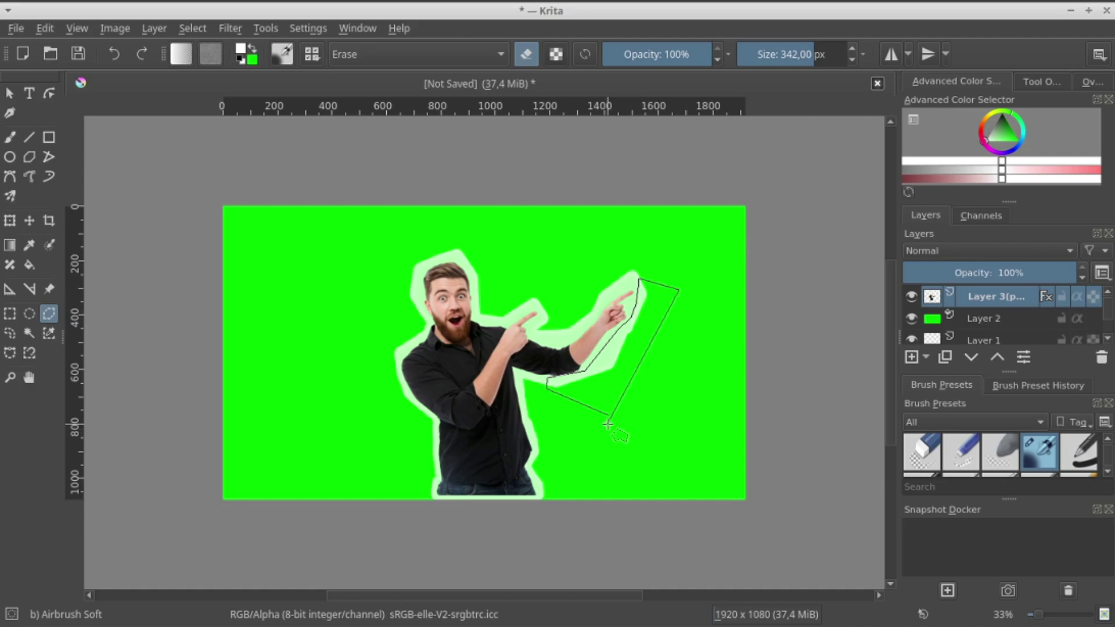
pyautogui.doubleClick(605, 416)
pyautogui.hotkey('ctrl', 'shift', 'a')
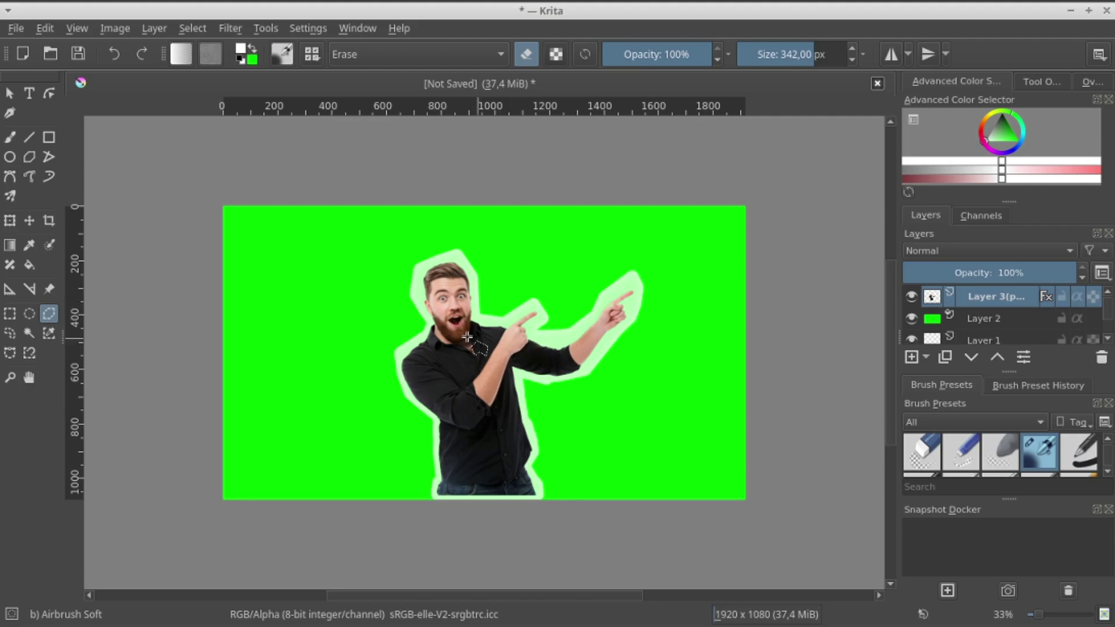
# Select the pale fringe above the head and toward the near hand, delete it, and deselect.
pyautogui.click(369, 301)
pyautogui.click(424, 301)
pyautogui.click(429, 265)
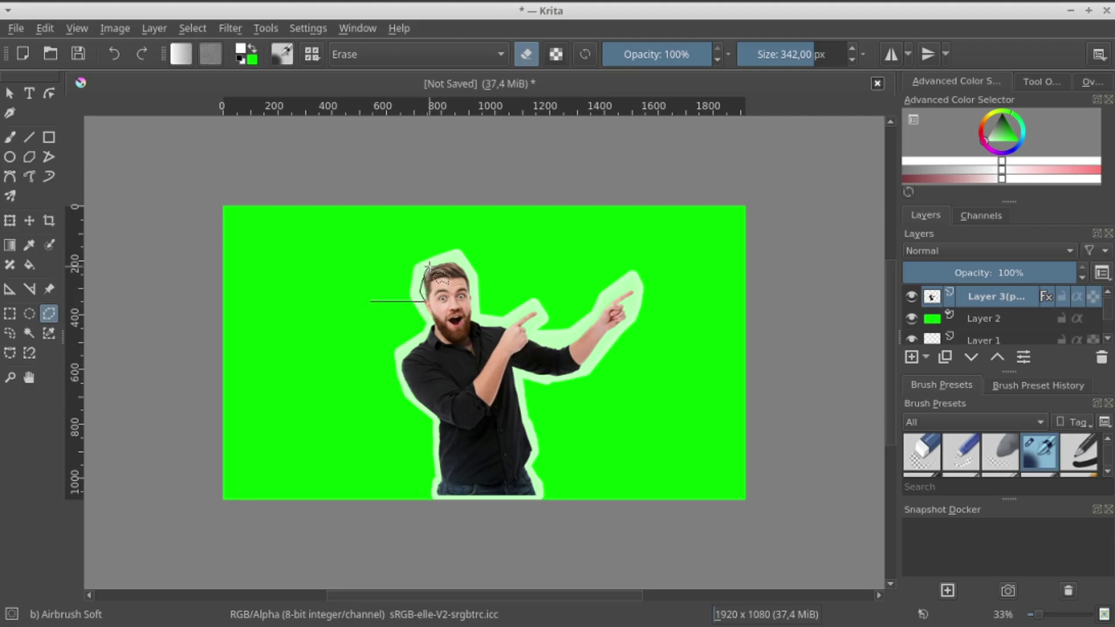
pyautogui.click(476, 250)
pyautogui.click(484, 317)
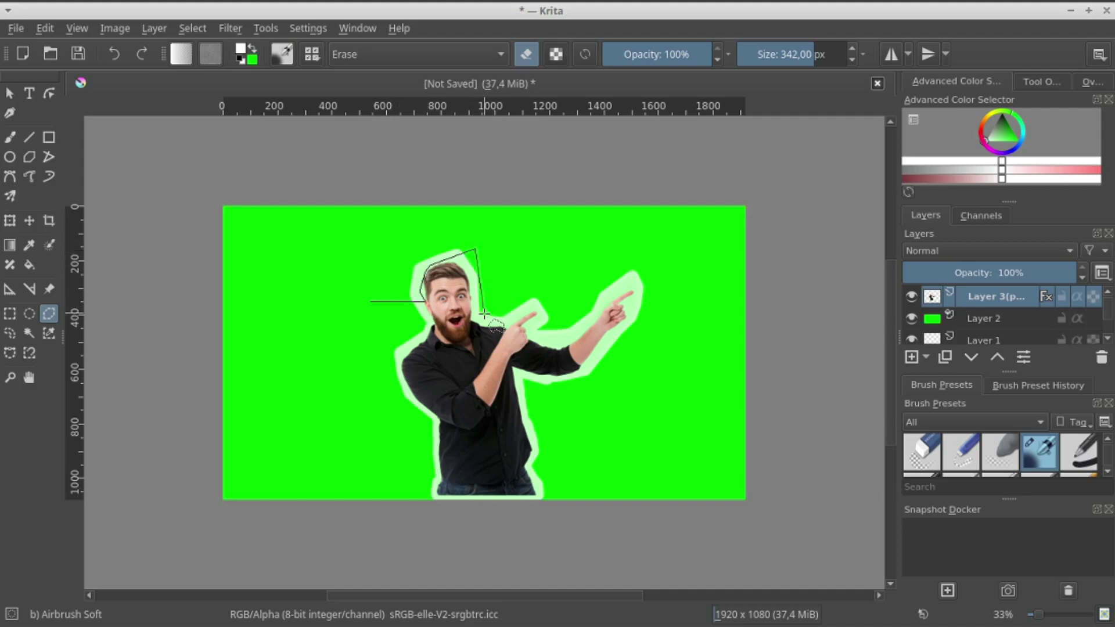
pyautogui.click(505, 320)
pyautogui.click(543, 302)
pyautogui.click(554, 255)
pyautogui.click(475, 186)
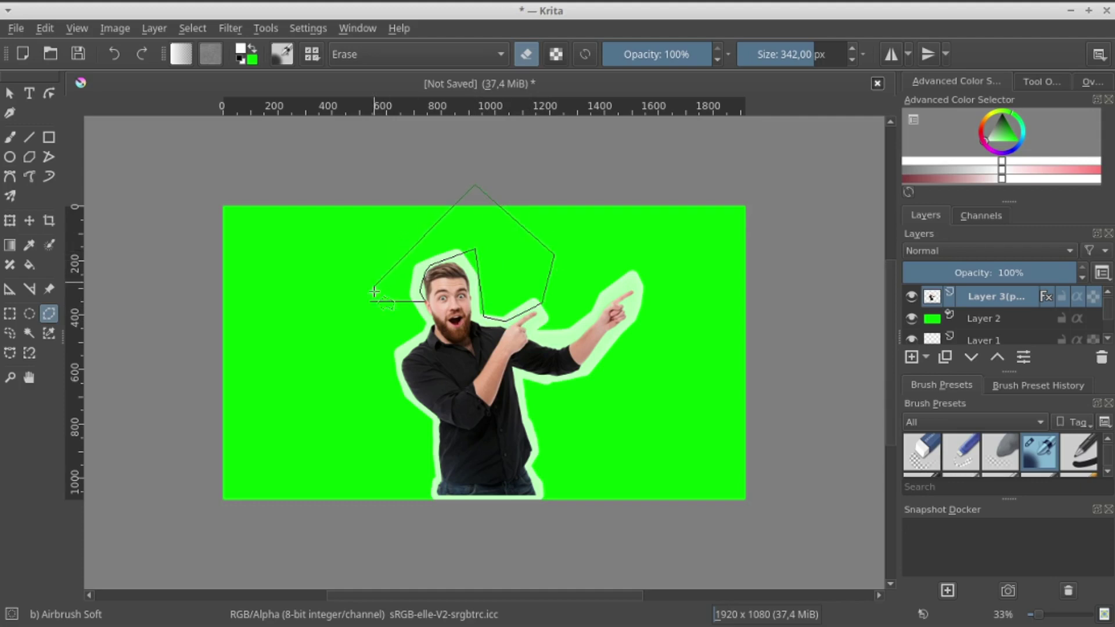
pyautogui.click(366, 300)
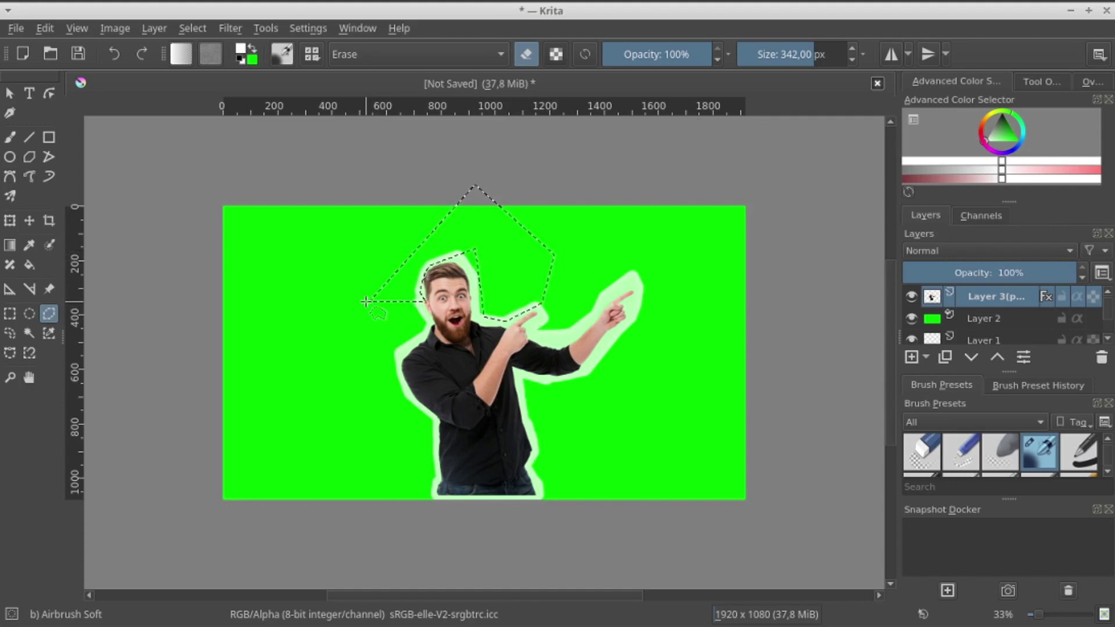
pyautogui.press('Delete')
pyautogui.hotkey('ctrl', 'shift', 'a')
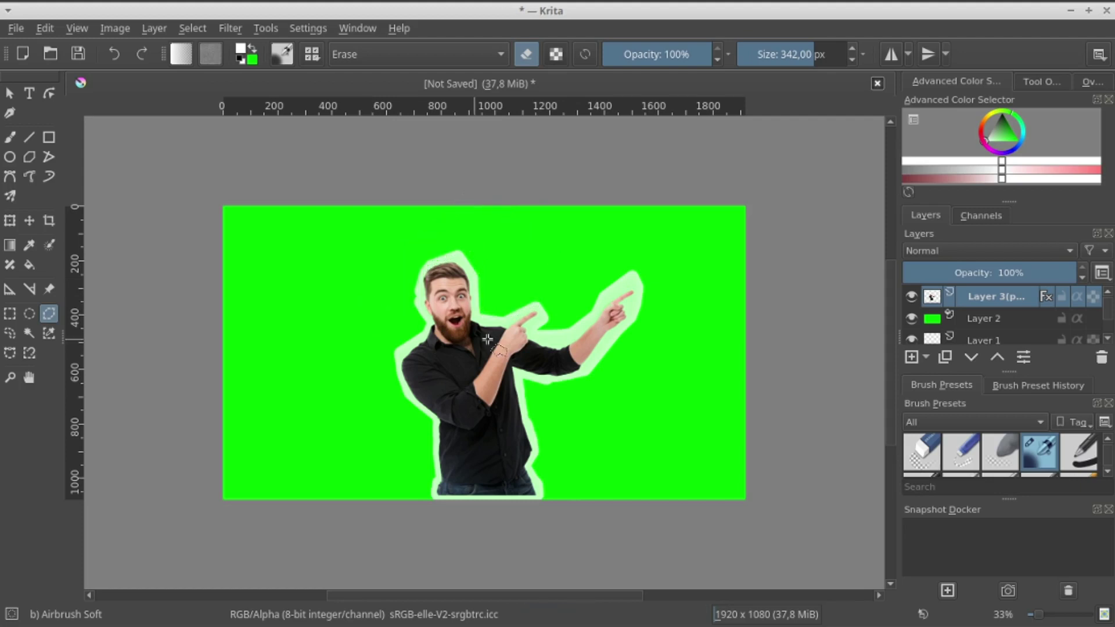
# Select and clear the fringe beside and under the raised forearm.
pyautogui.click(583, 364)
pyautogui.click(674, 332)
pyautogui.click(605, 386)
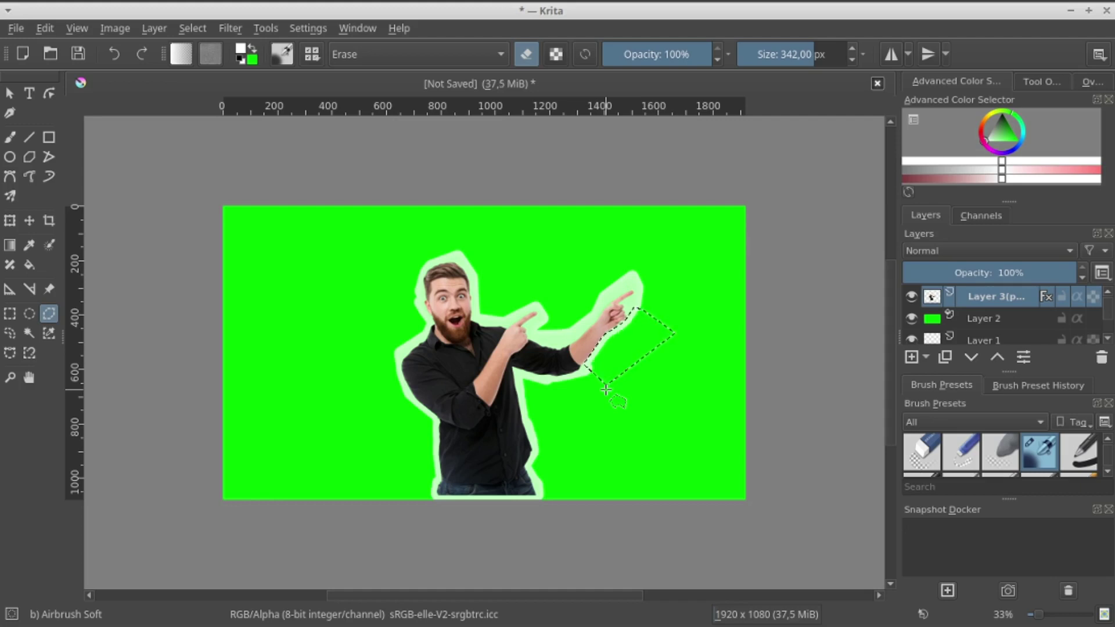
pyautogui.hotkey('ctrl', 'shift', 'a')
pyautogui.click(624, 352)
pyautogui.click(556, 398)
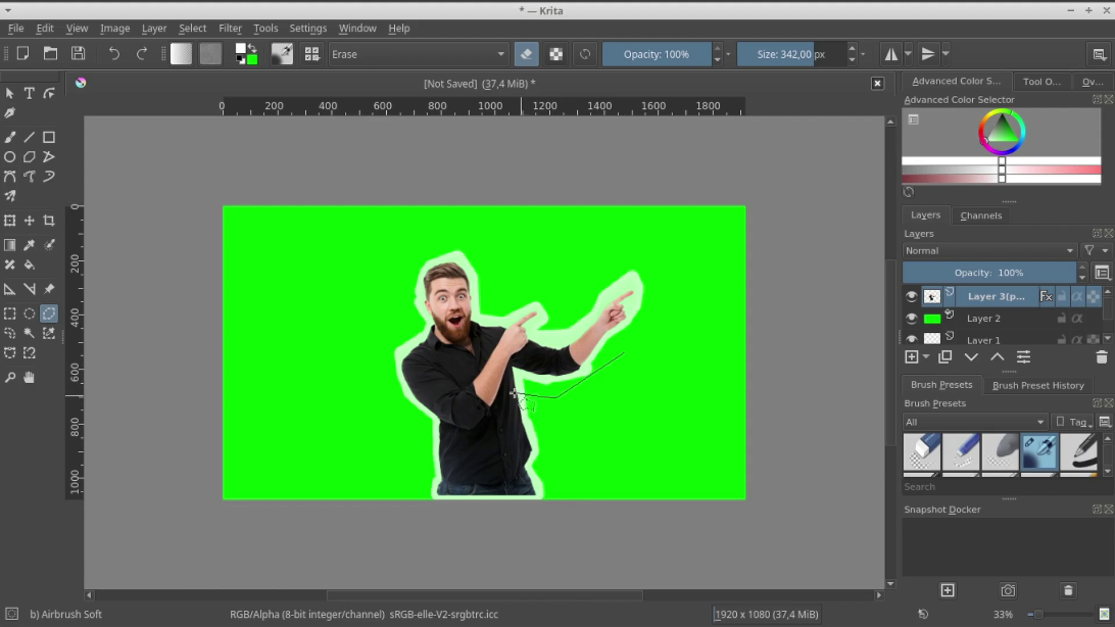
pyautogui.click(515, 373)
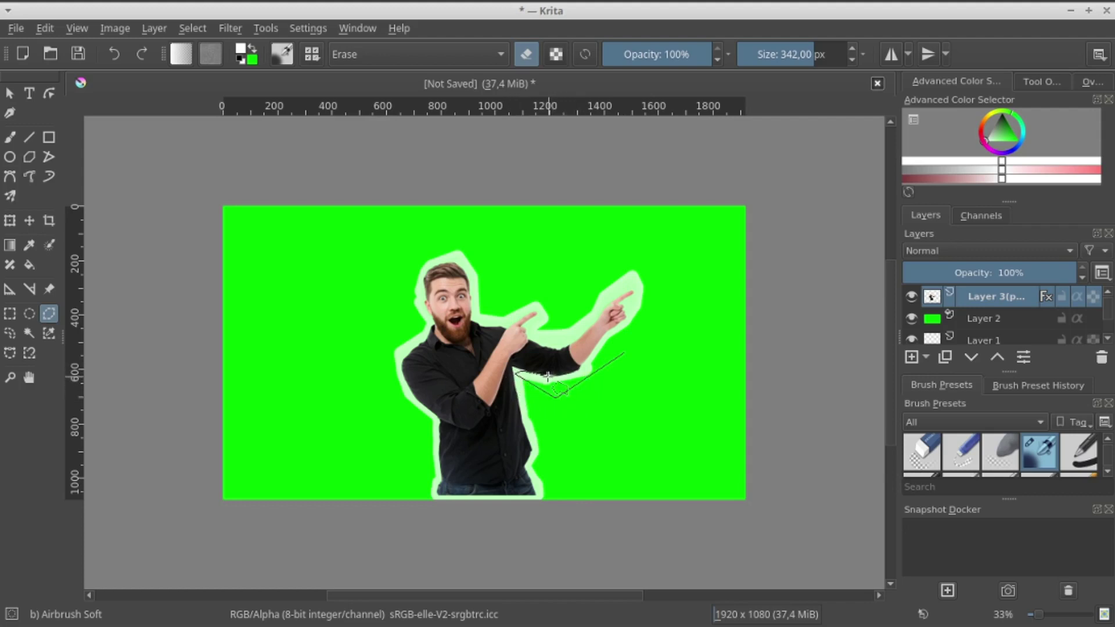
pyautogui.click(572, 374)
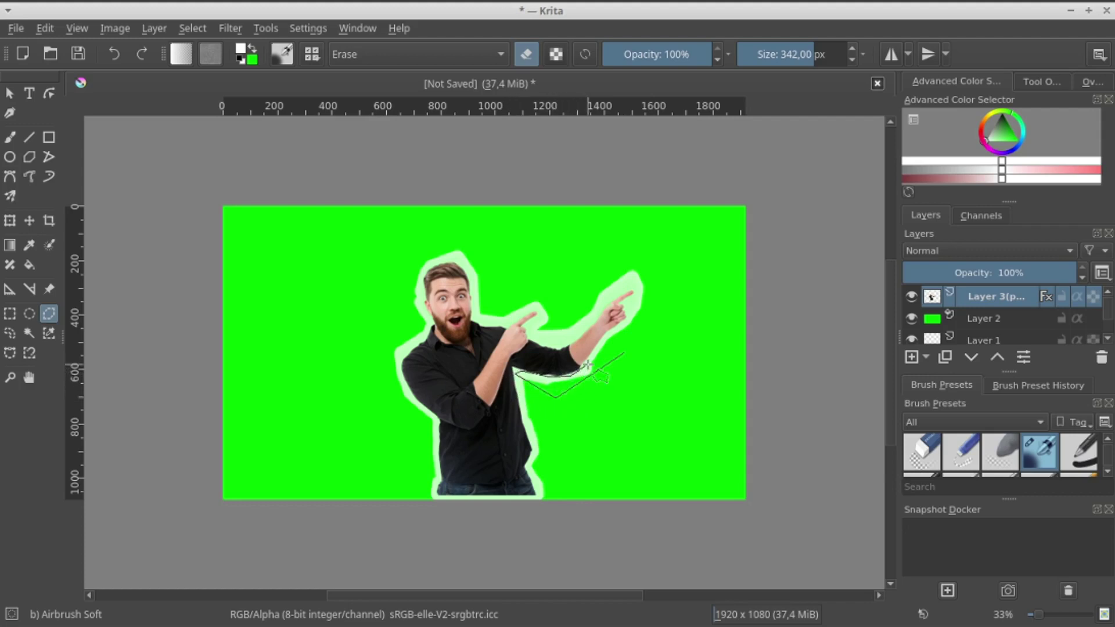
pyautogui.doubleClick(621, 358)
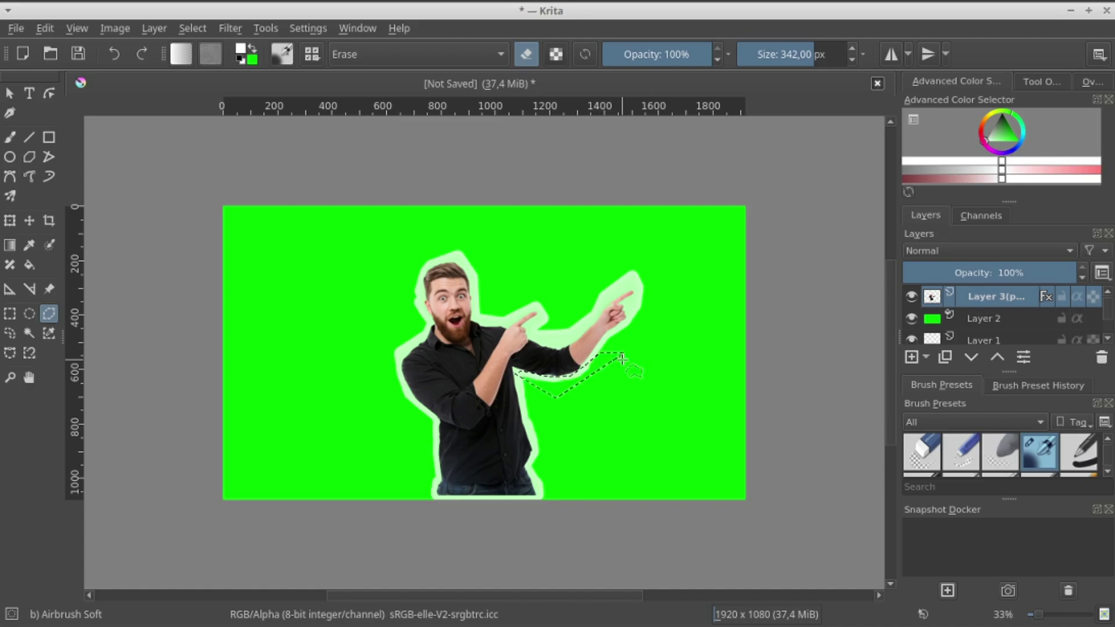
pyautogui.hotkey('ctrl', 'shift', 'a')
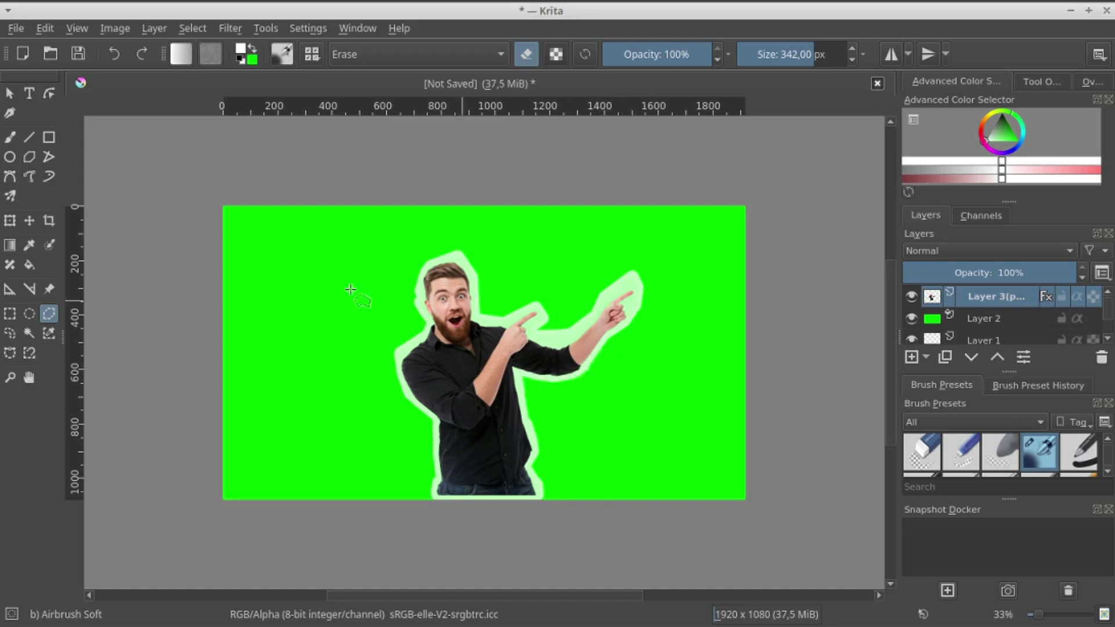
# Select and clear the fringe left of the man's shoulder and head.
pyautogui.click(328, 340)
pyautogui.click(418, 403)
pyautogui.click(401, 355)
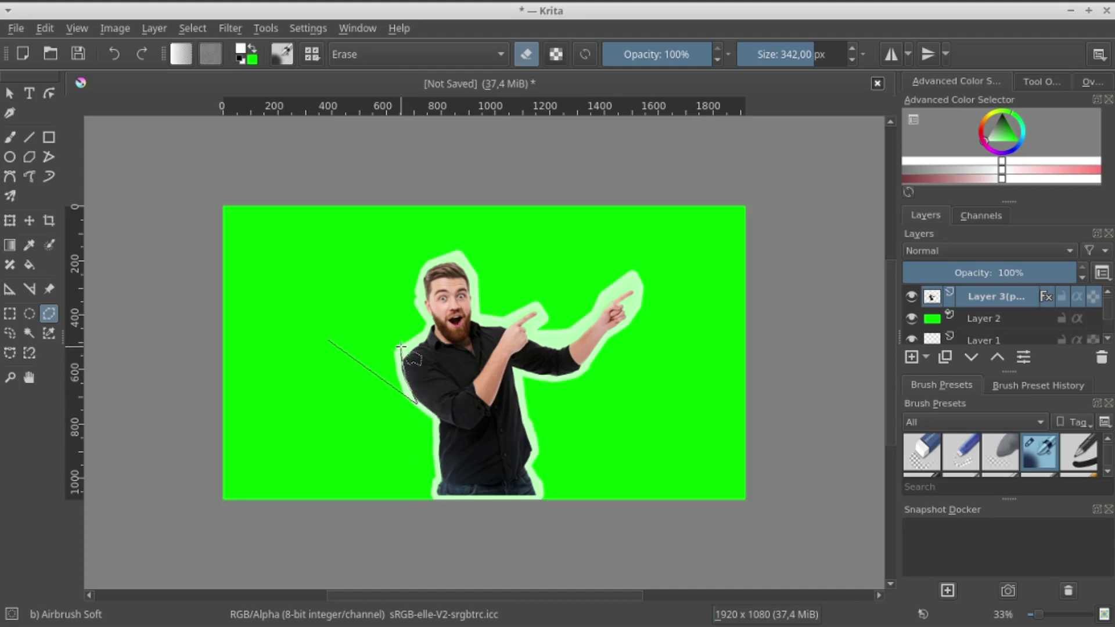
pyautogui.click(405, 334)
pyautogui.click(328, 338)
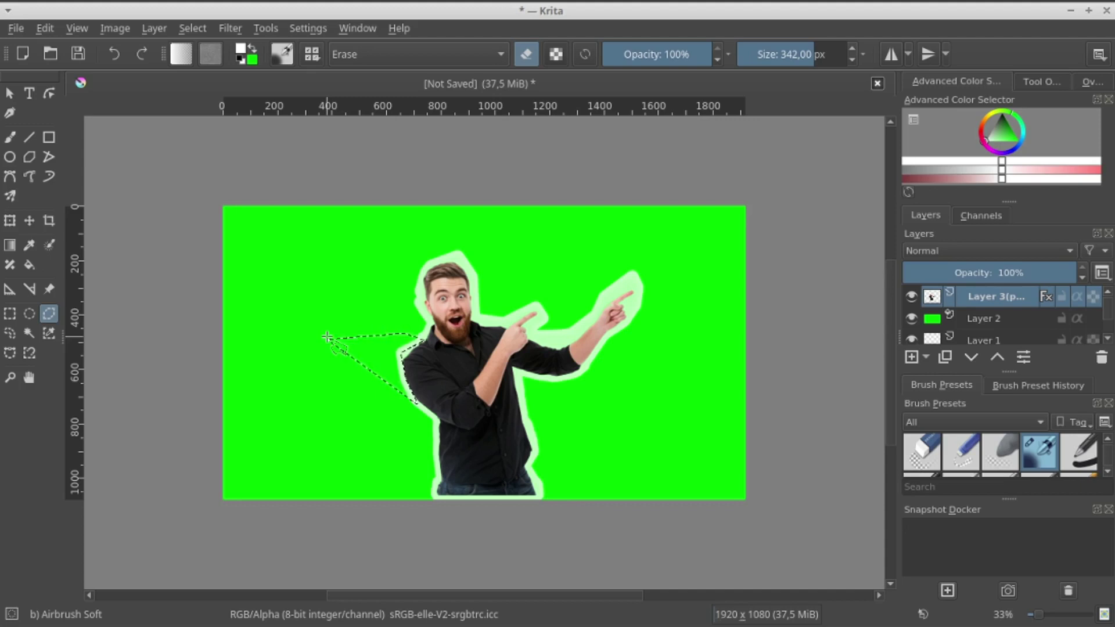
pyautogui.hotkey('ctrl', 'shift', 'a')
pyautogui.click(348, 281)
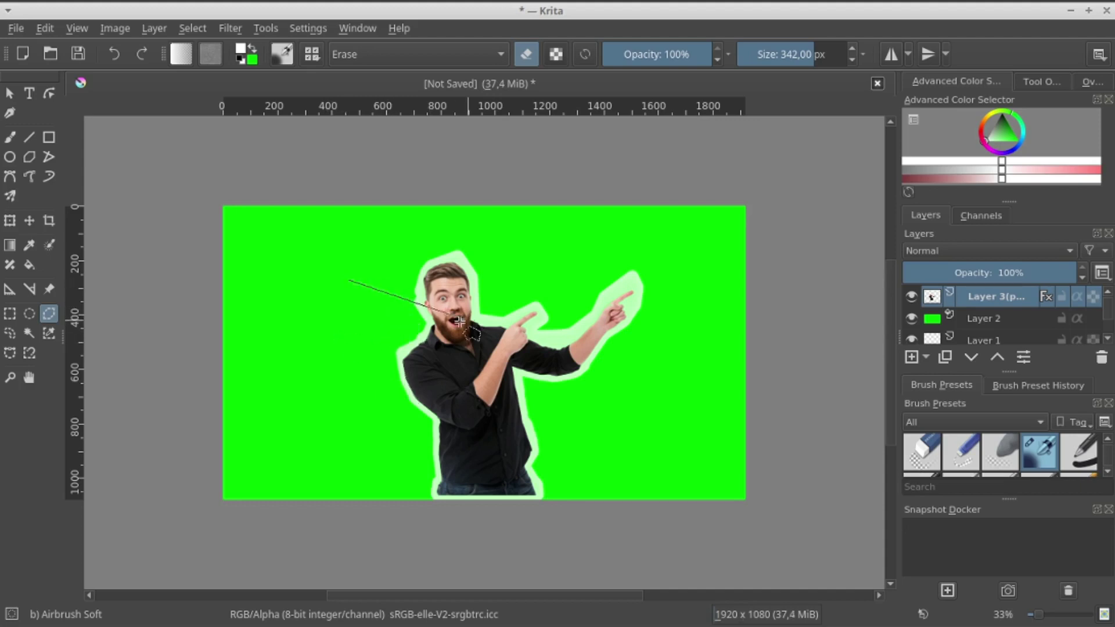
pyautogui.click(414, 341)
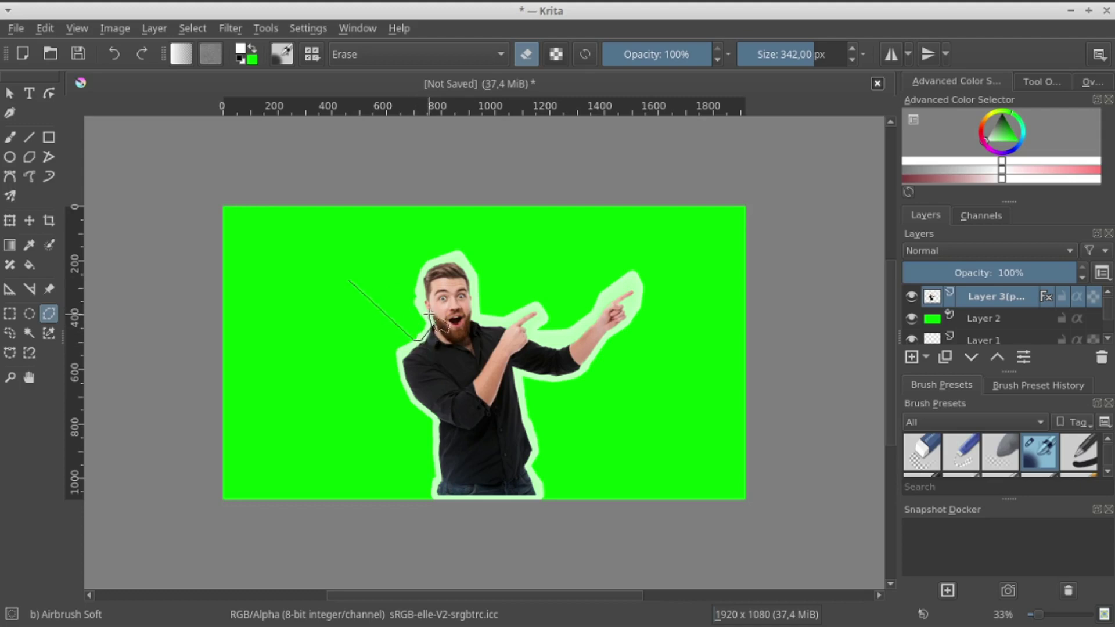
pyautogui.click(419, 283)
pyautogui.click(353, 282)
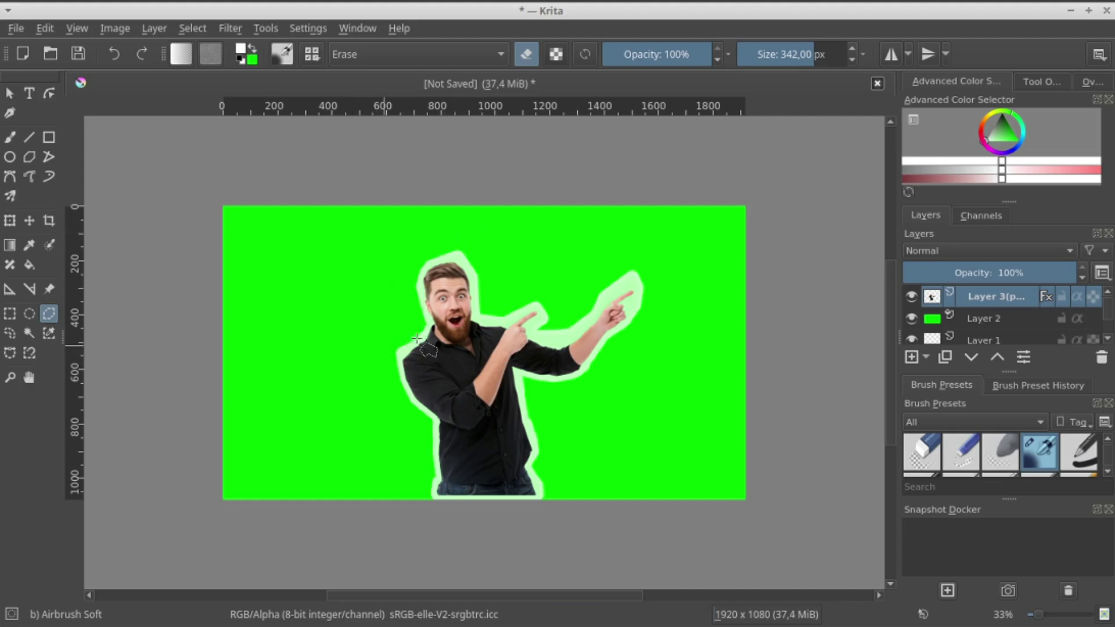
# Select the fringe above the raised arm and between the head and pointing hand.
pyautogui.click(560, 273)
pyautogui.click(582, 325)
pyautogui.click(611, 296)
pyautogui.click(681, 277)
pyautogui.click(649, 255)
pyautogui.click(560, 271)
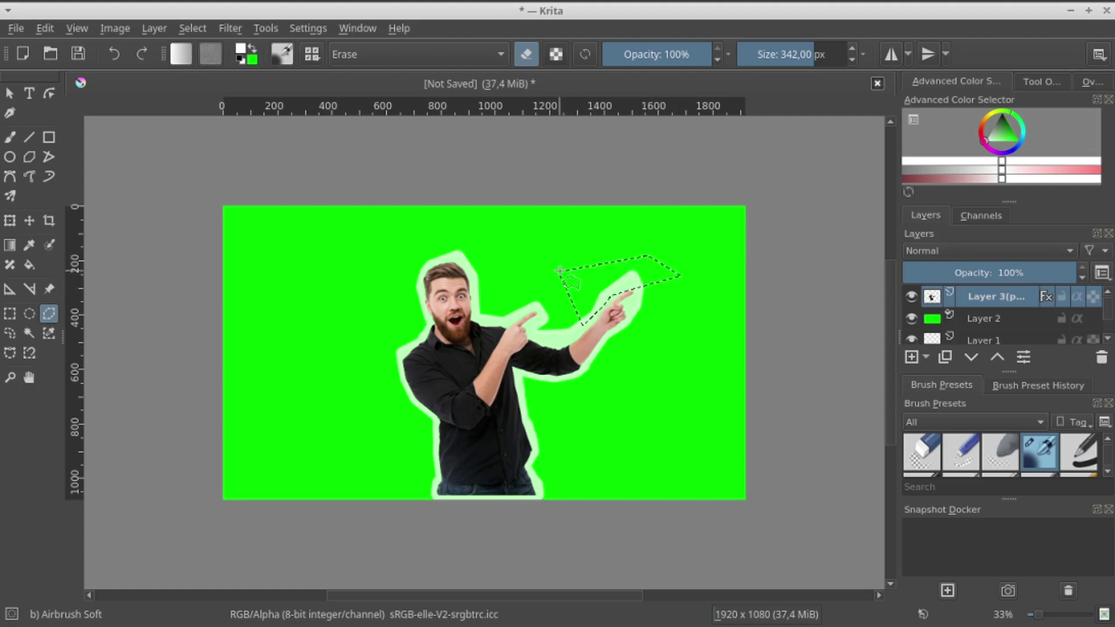
pyautogui.hotkey('ctrl', 'shift', 'a')
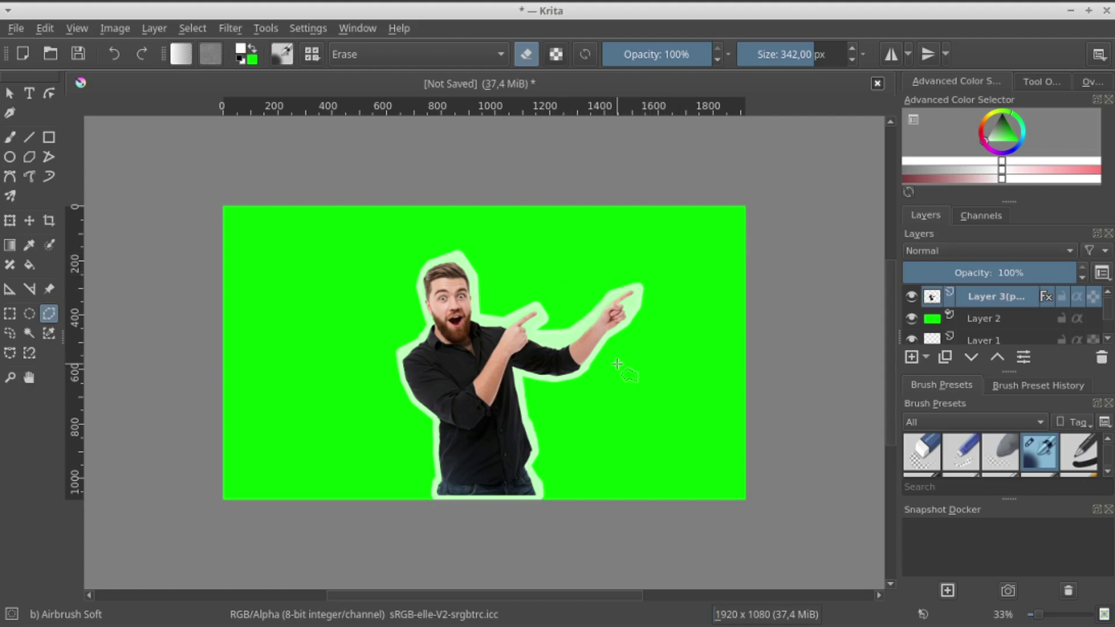
pyautogui.click(476, 284)
pyautogui.click(503, 323)
pyautogui.click(553, 287)
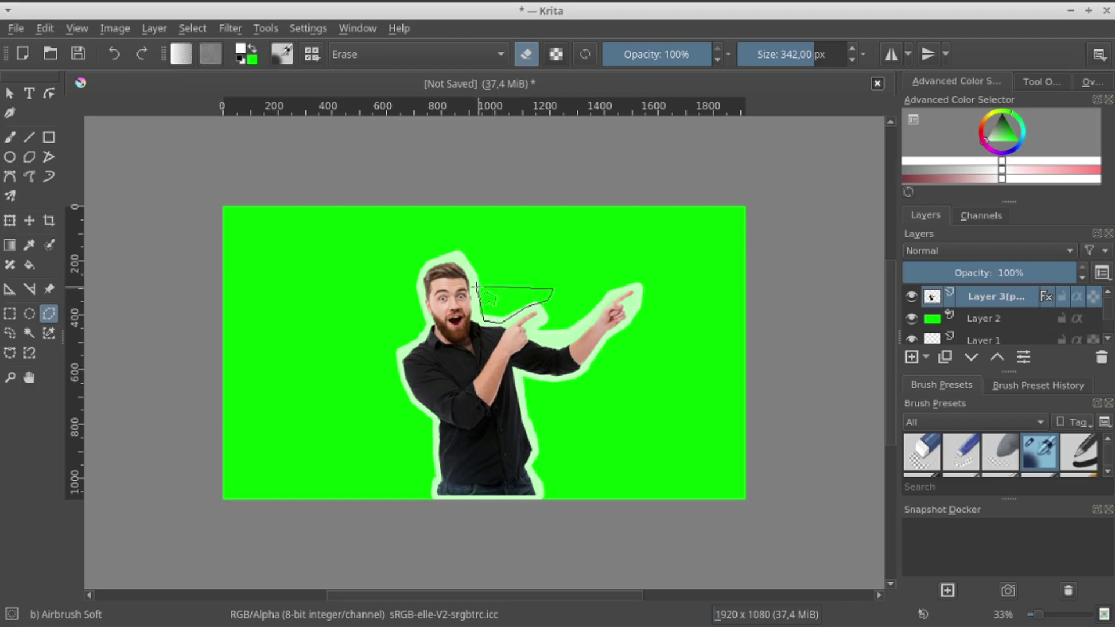
pyautogui.click(476, 284)
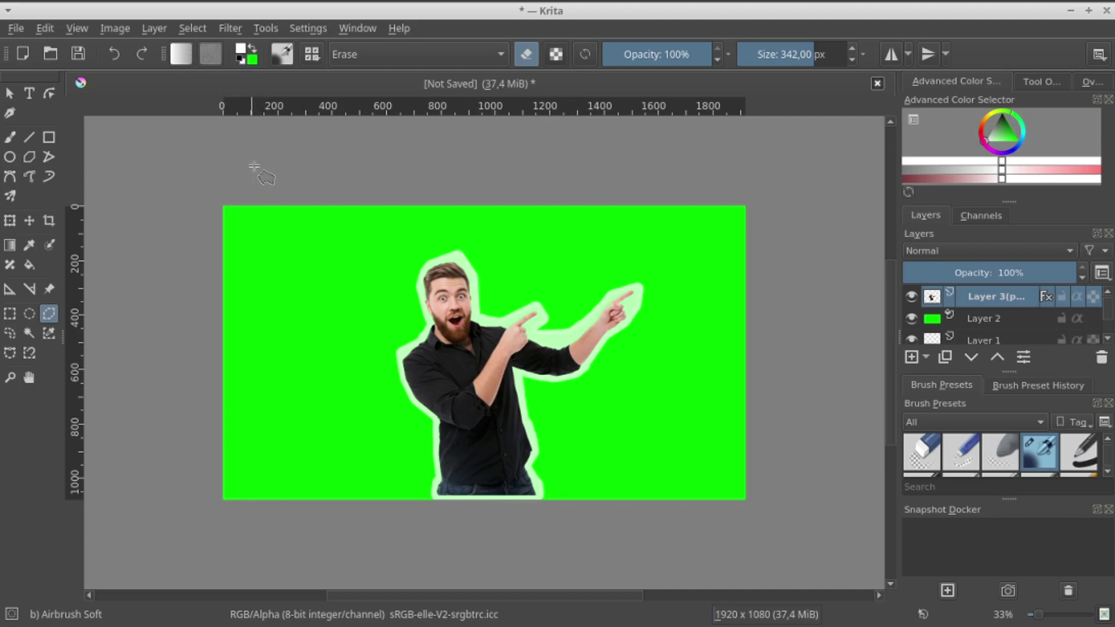
# Switch off the Stroke effect in Layer 3's Layer Style.
pyautogui.rightClick(1019, 298)
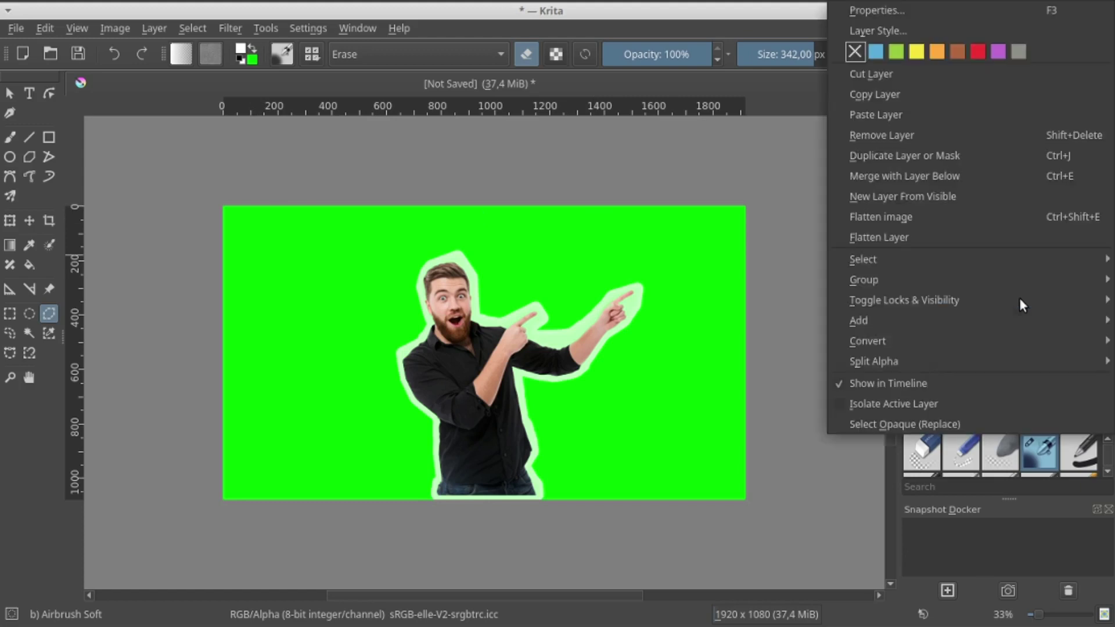
pyautogui.click(884, 31)
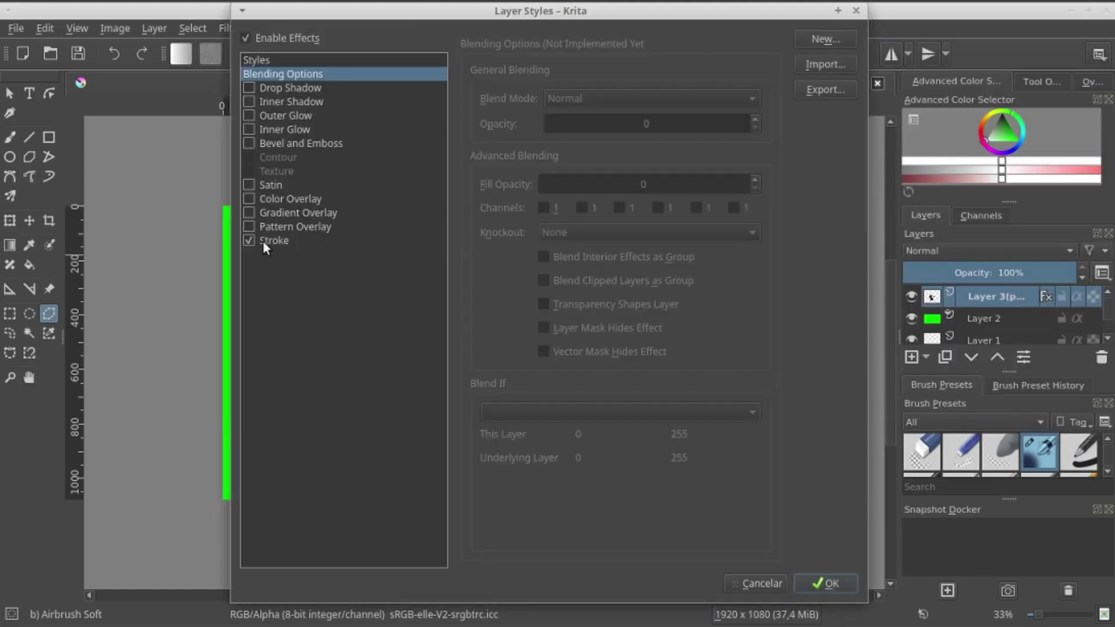
pyautogui.click(842, 580)
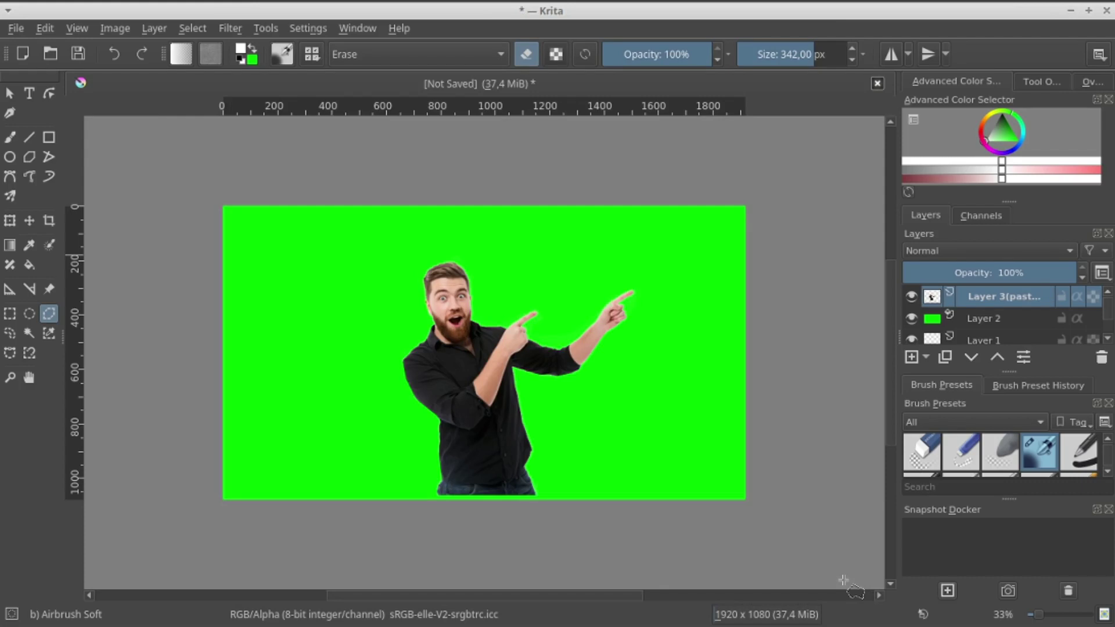
pyautogui.rightClick(1031, 294)
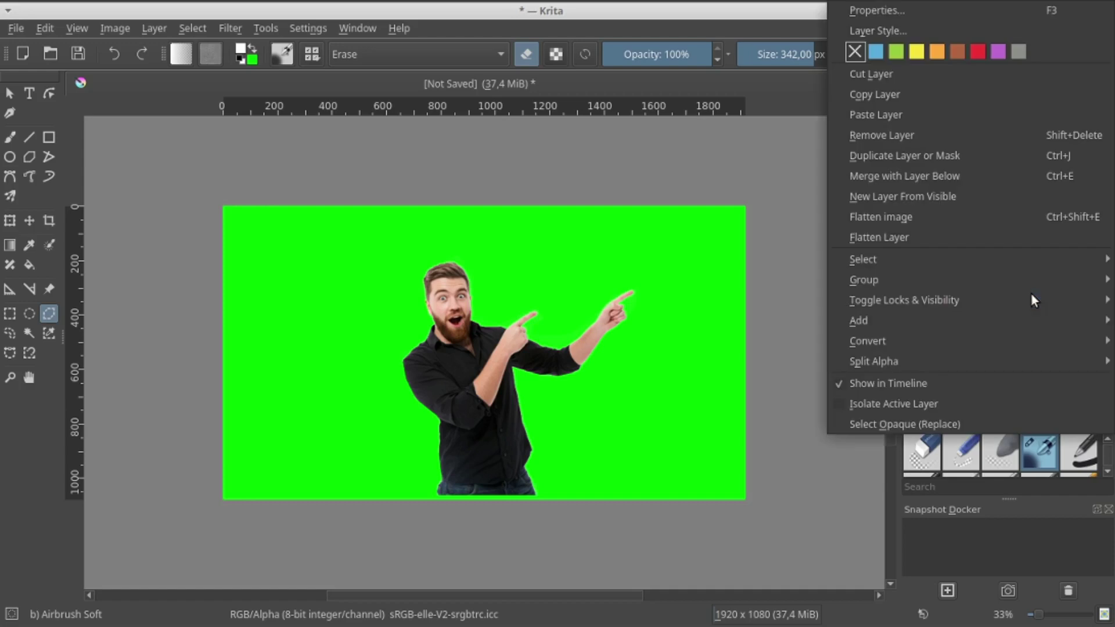
pyautogui.click(868, 31)
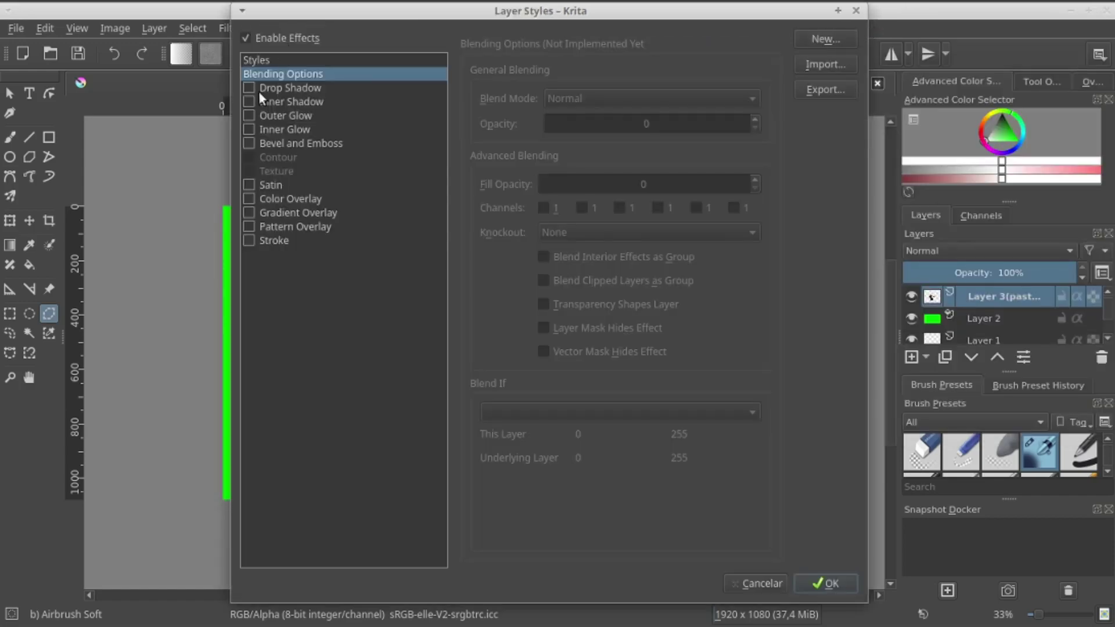
pyautogui.moveTo(392, 12)
pyautogui.mouseDown()
pyautogui.moveTo(862, 96)
pyautogui.moveTo(879, 39)
pyautogui.moveTo(877, 63)
pyautogui.mouseUp()
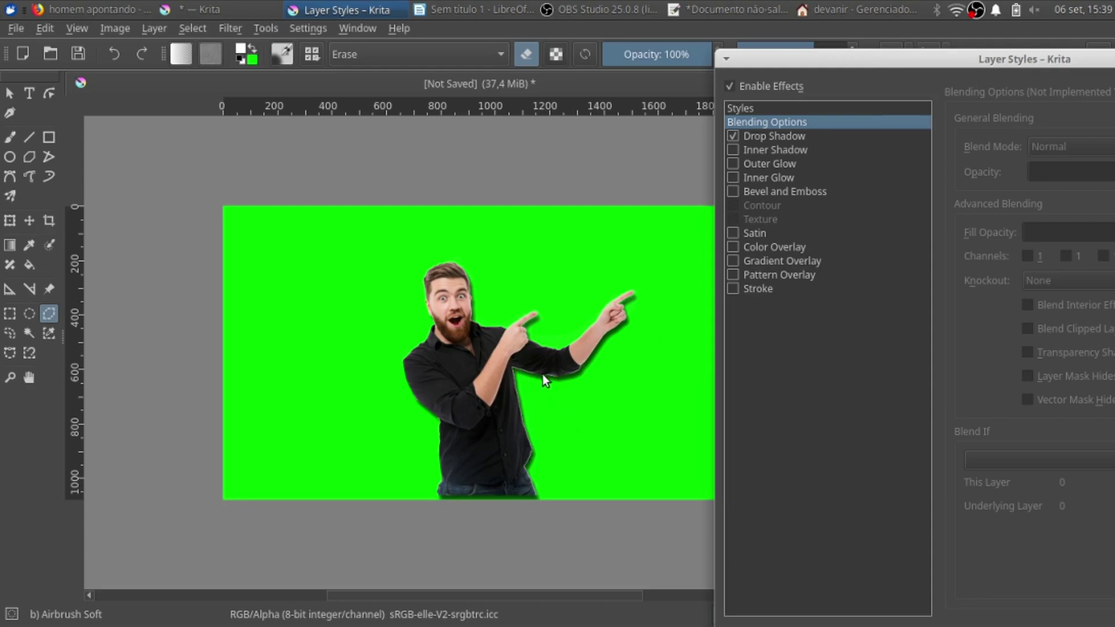
pyautogui.doubleClick(975, 58)
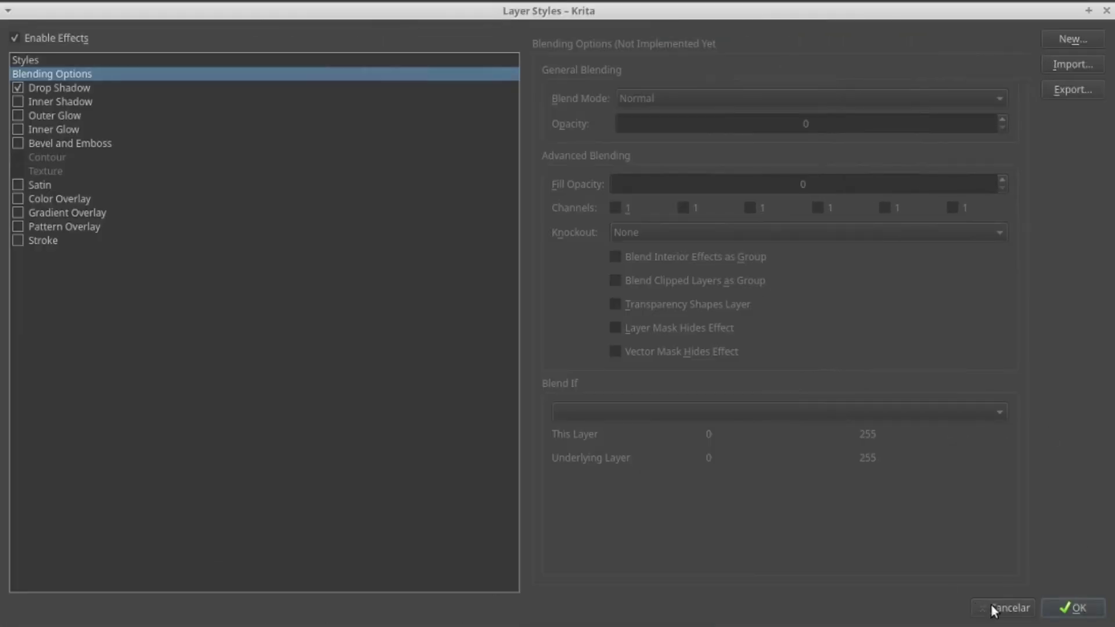
pyautogui.click(992, 605)
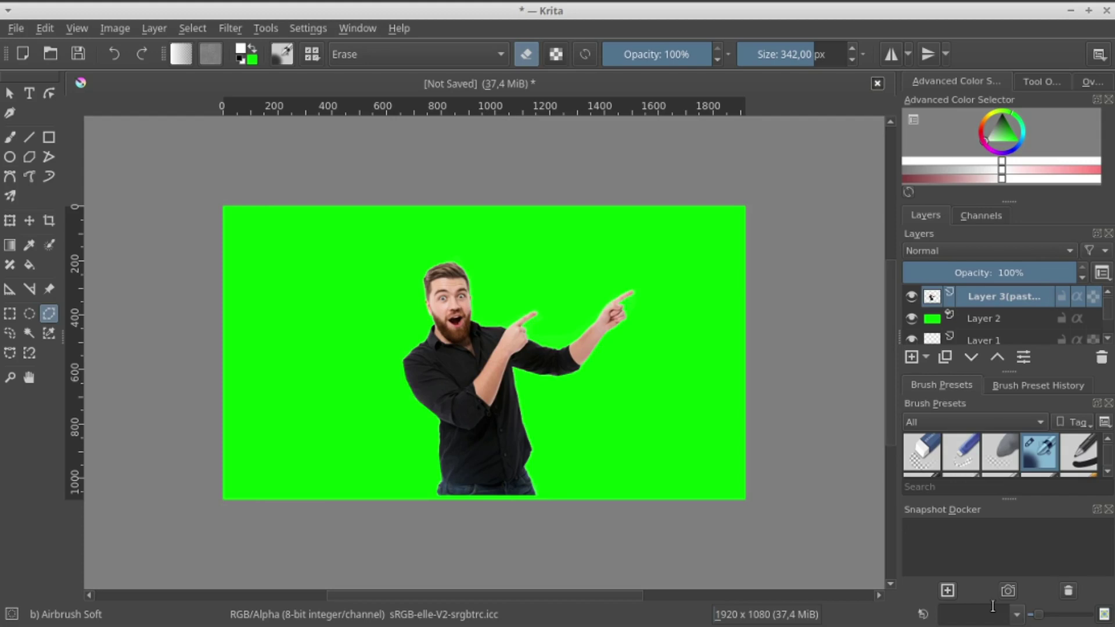